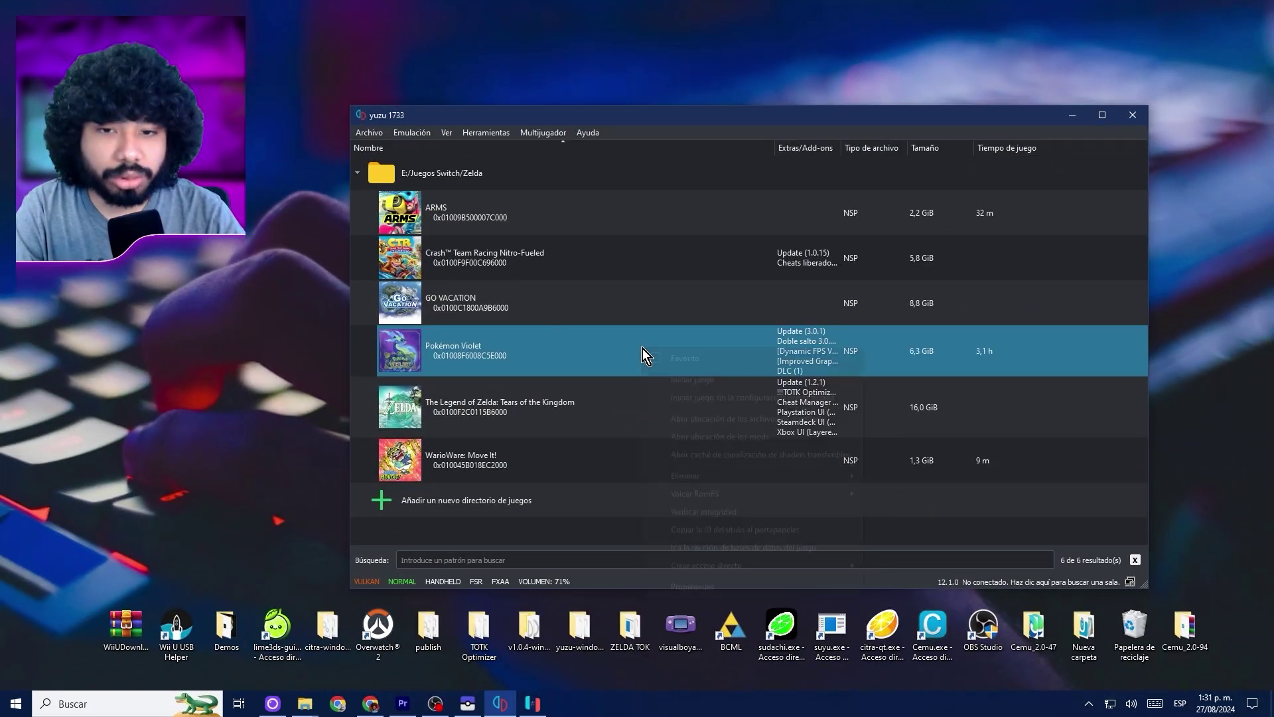
- Enable Custom RTC Date in Pokémon Violet's system properties in yuzu
right_click(643, 349)
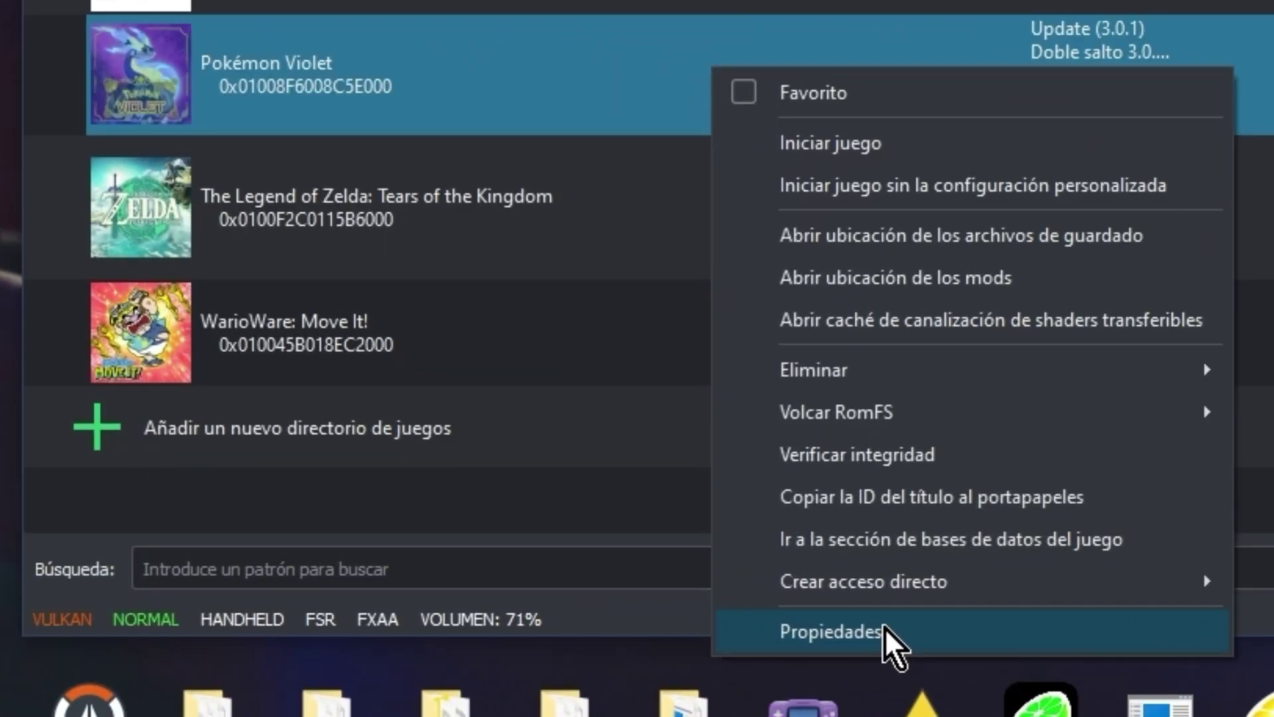
left_click(740, 588)
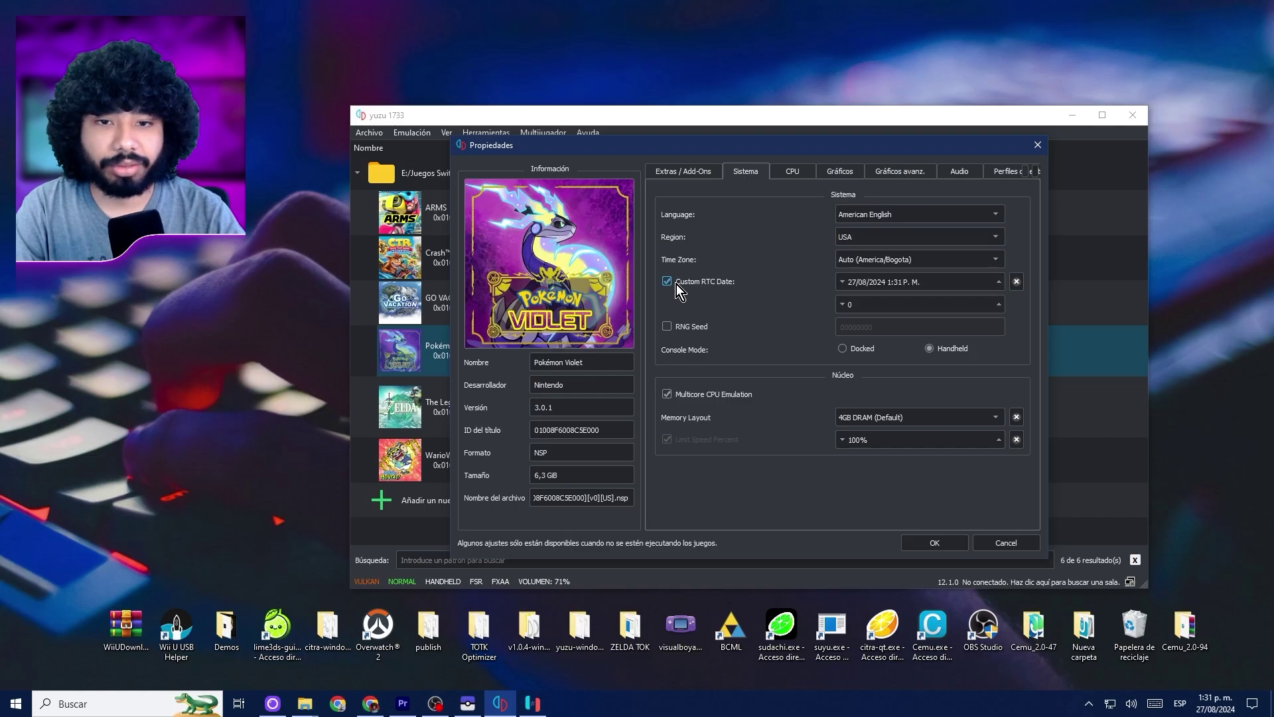
left_click(575, 391)
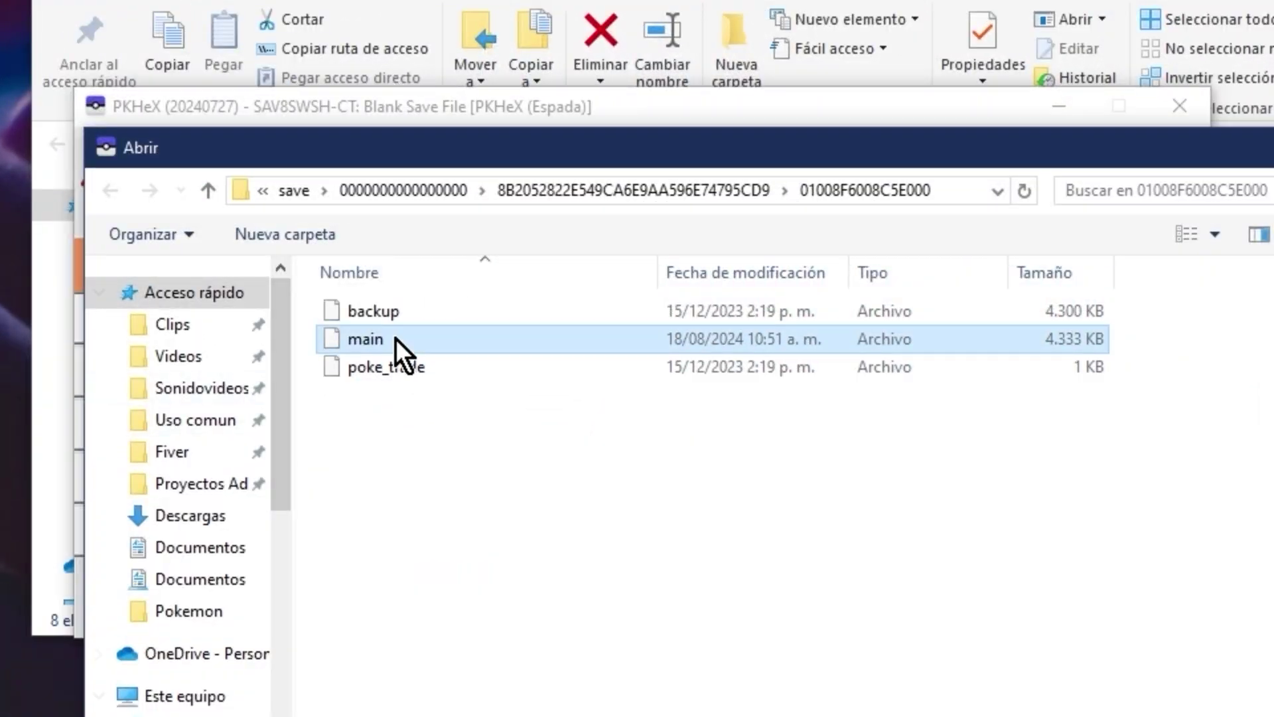
- Load the main save and open the Tera Finder Tera raid viewer/editor
double_click(396, 339)
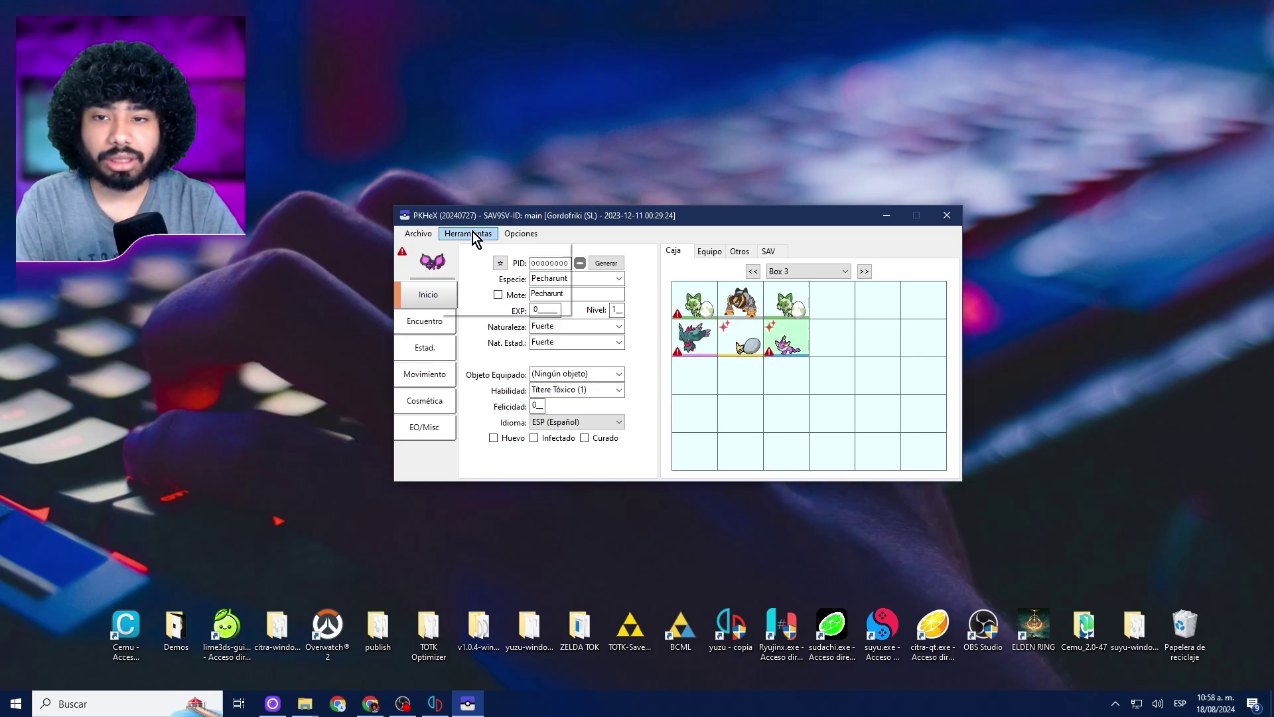
left_click(226, 191)
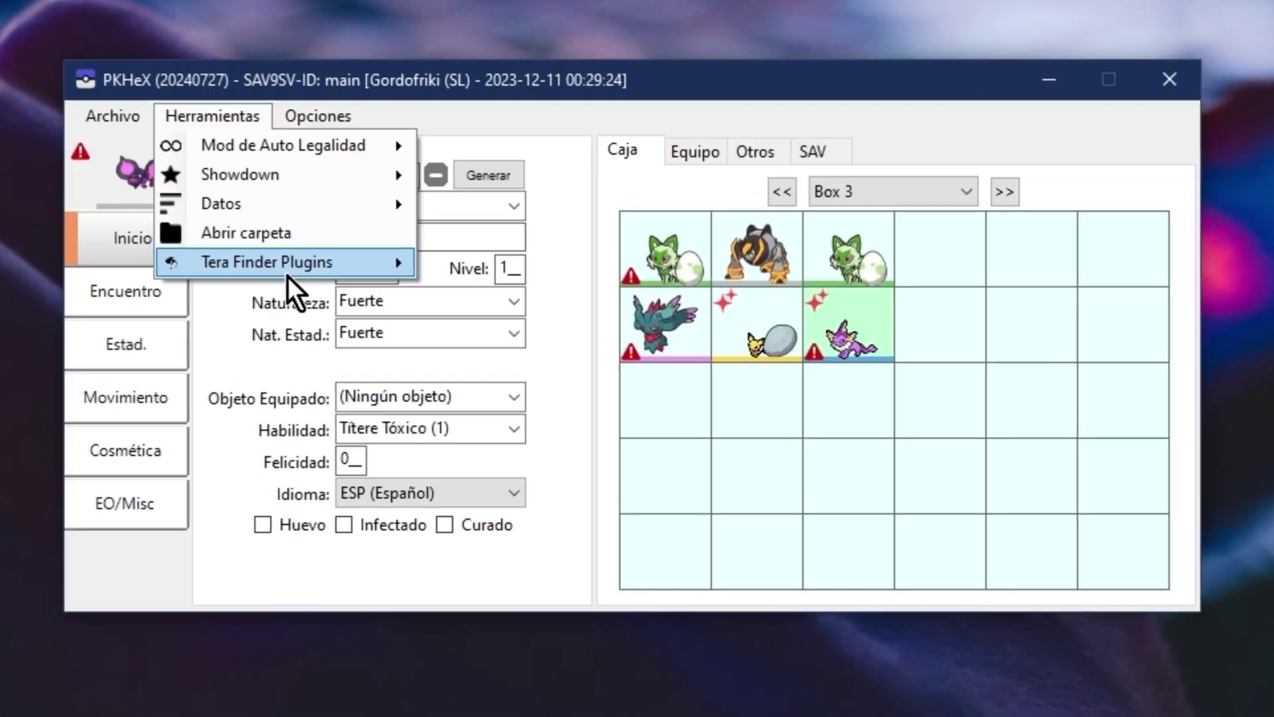
mouse_move(233, 266)
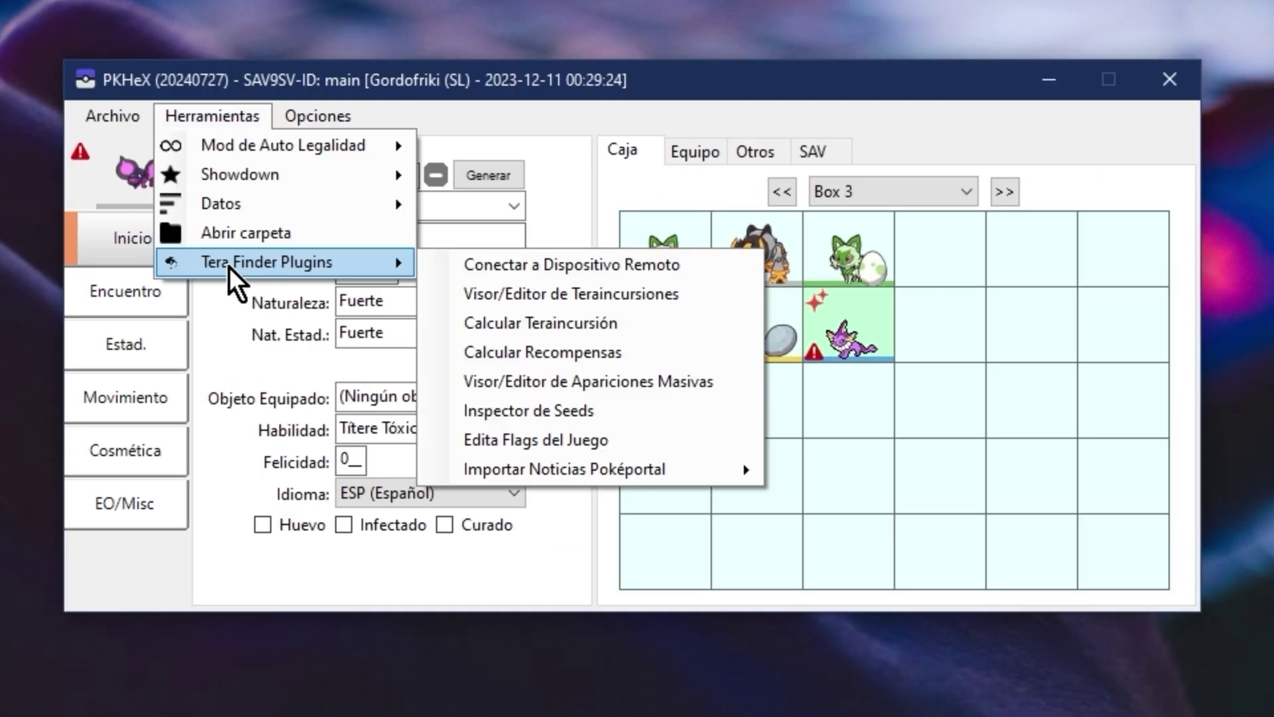
left_click(508, 288)
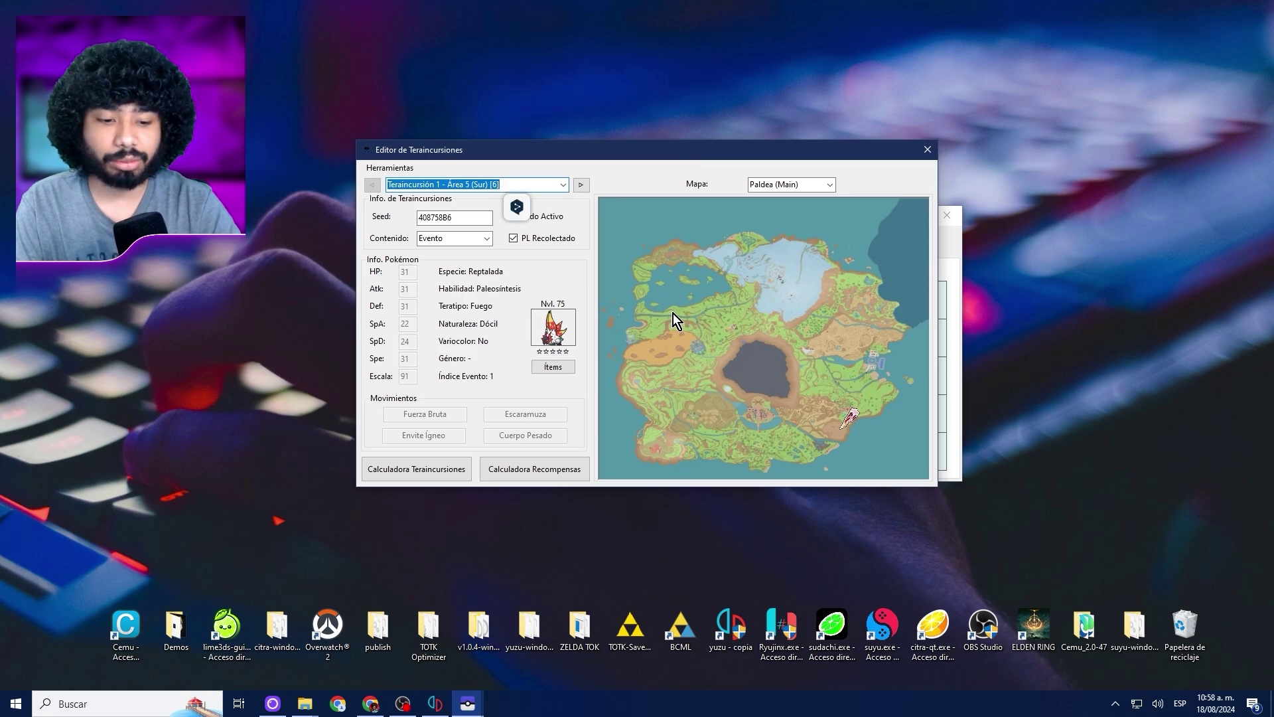
- Browse raids 17 and 21 and the Paldea, Noroteo (DLC1) and Arándano (DLC2) maps
key("Down")
key("Down")
key("Down")
key("Down")
key("Down")
key("Down")
key("Down")
key("Down")
key("Down")
key("Down")
key("Down")
key("Down")
key("Down")
key("Down")
key("Down")
key("Down")
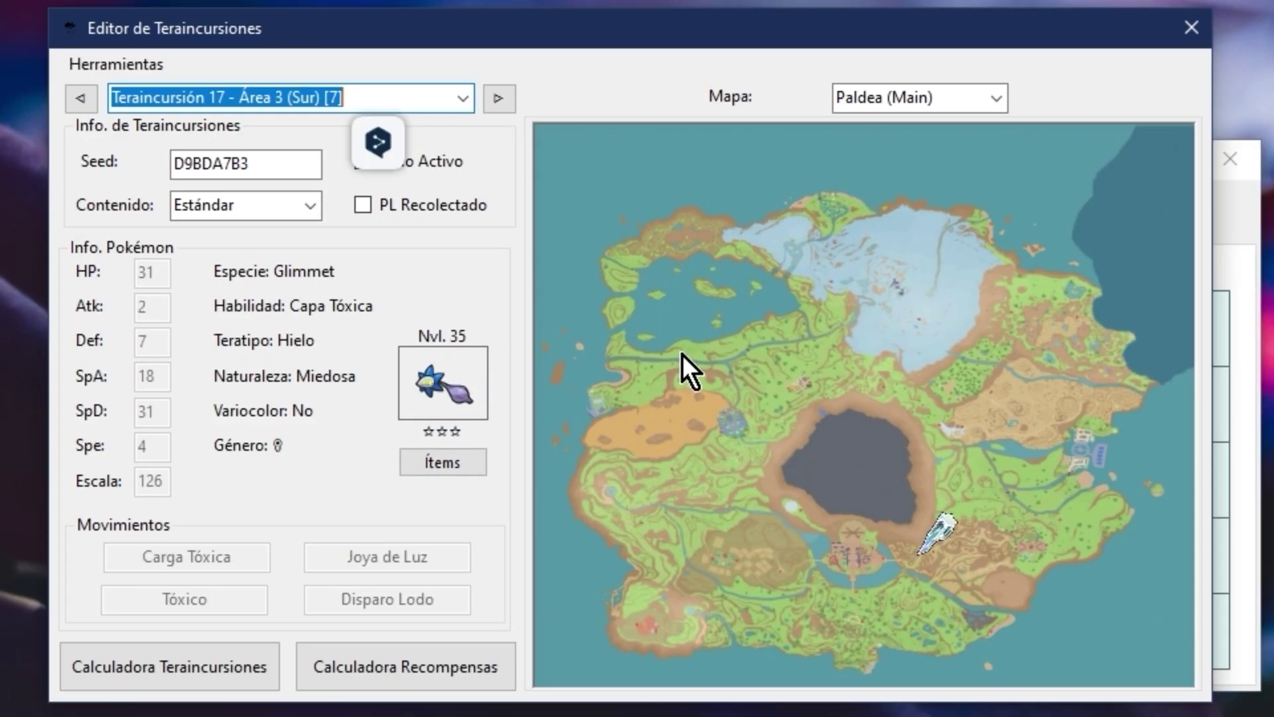
key("Down")
key("Down")
key("Down")
key("Down")
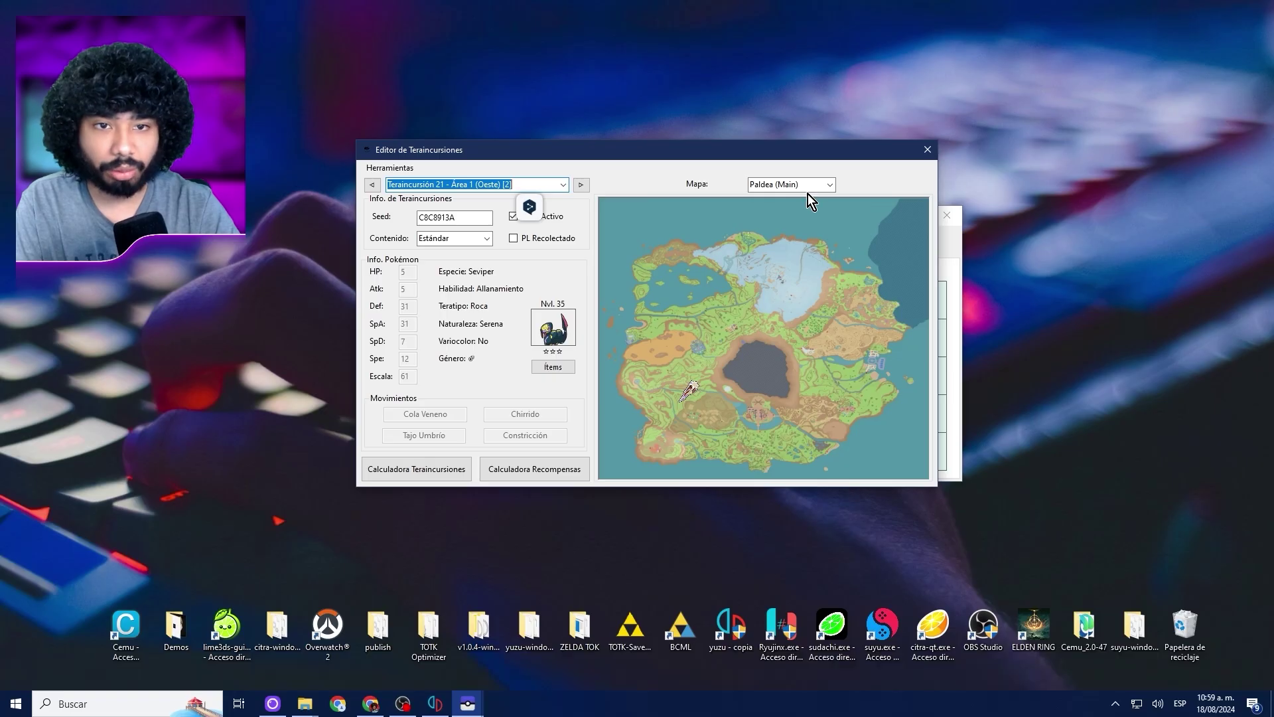
left_click(969, 109)
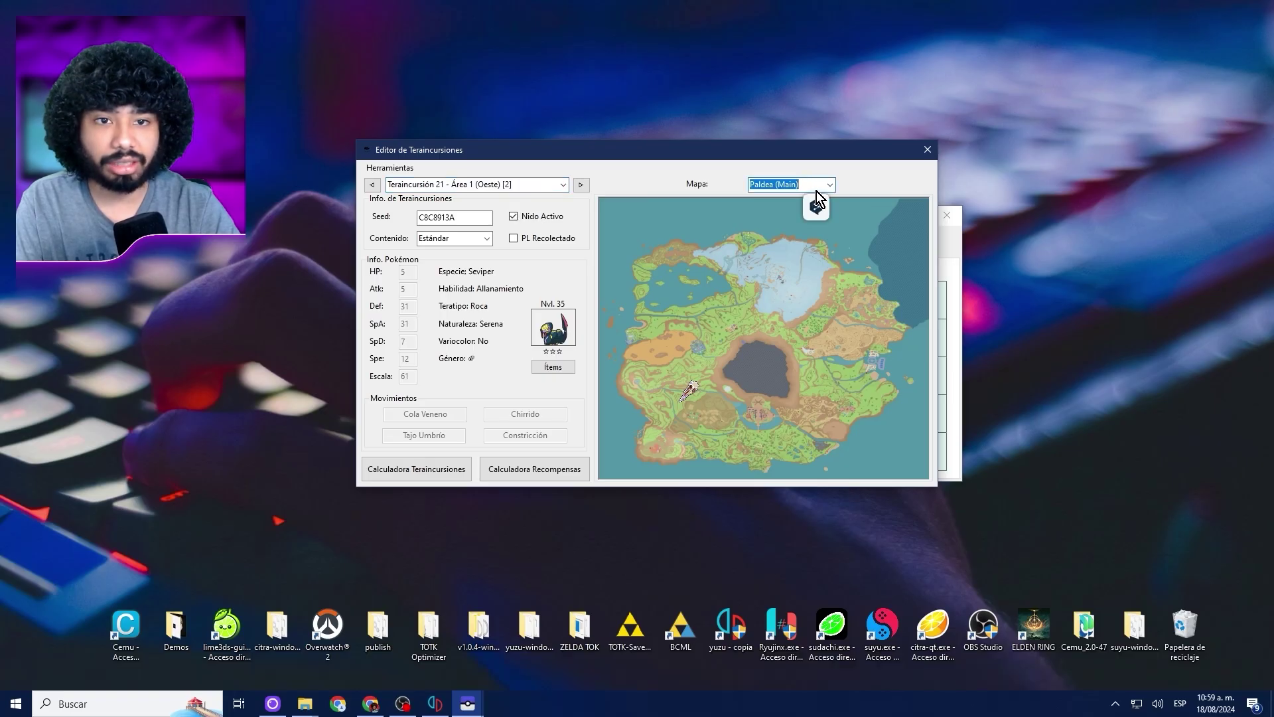
left_click(827, 187)
left_click(815, 199)
left_click(827, 187)
left_click(817, 208)
left_click(828, 187)
left_click(801, 218)
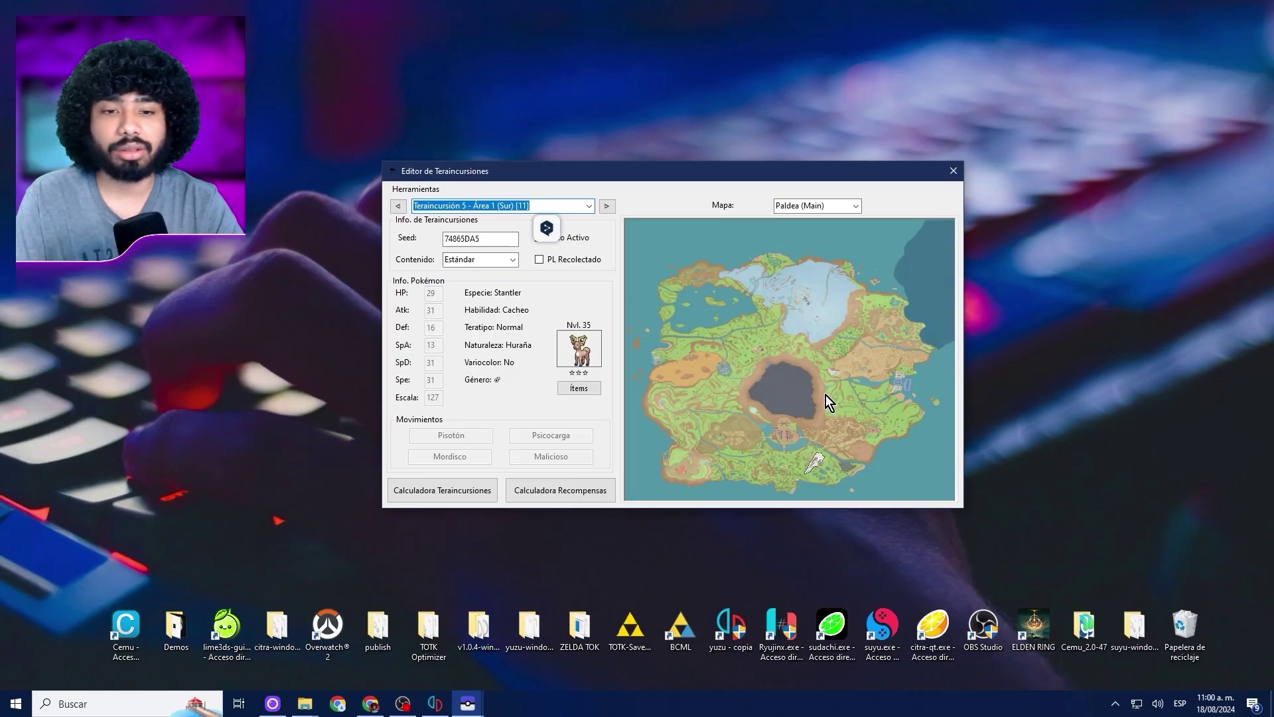
- Return to Teraincursión 1, the level 75 Reptalada event raid, after checking neighbouring raids
left_click(399, 206)
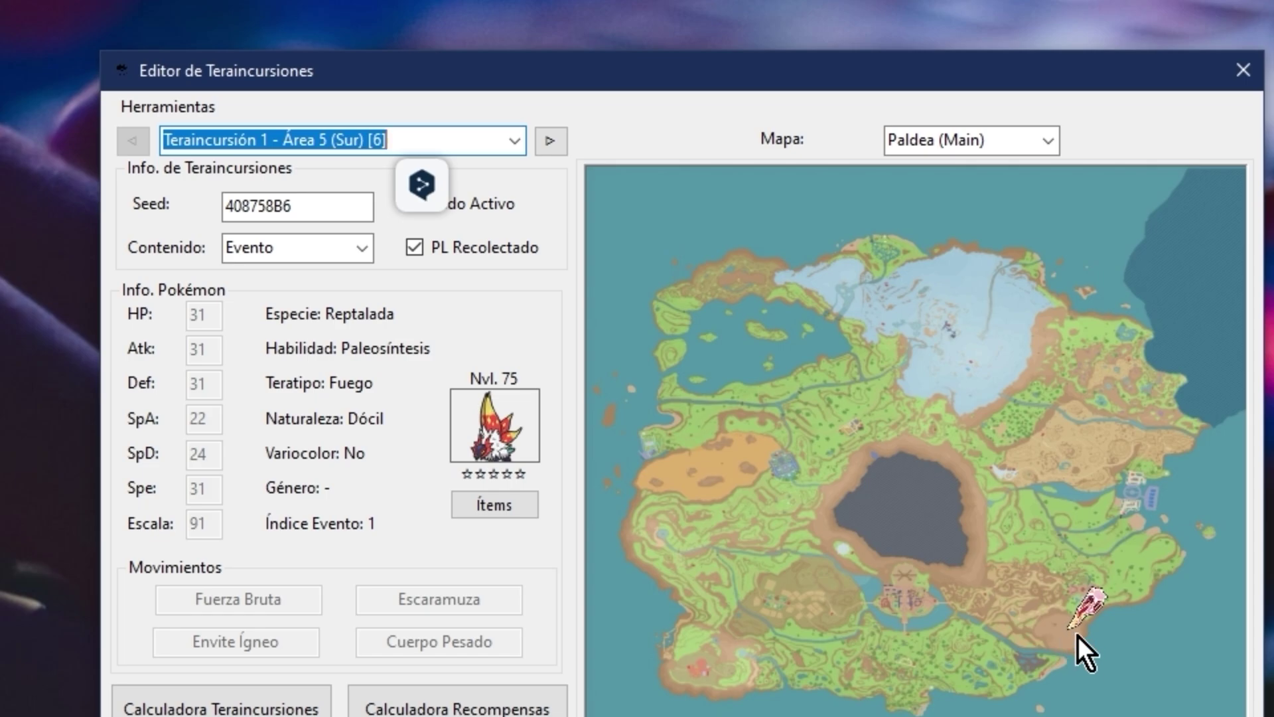
left_click(512, 140)
scroll(455, 631, "down", 10)
scroll(456, 631, "up", 5)
left_click(512, 140)
left_click(557, 146)
left_click(127, 148)
left_click(545, 139)
left_click(133, 141)
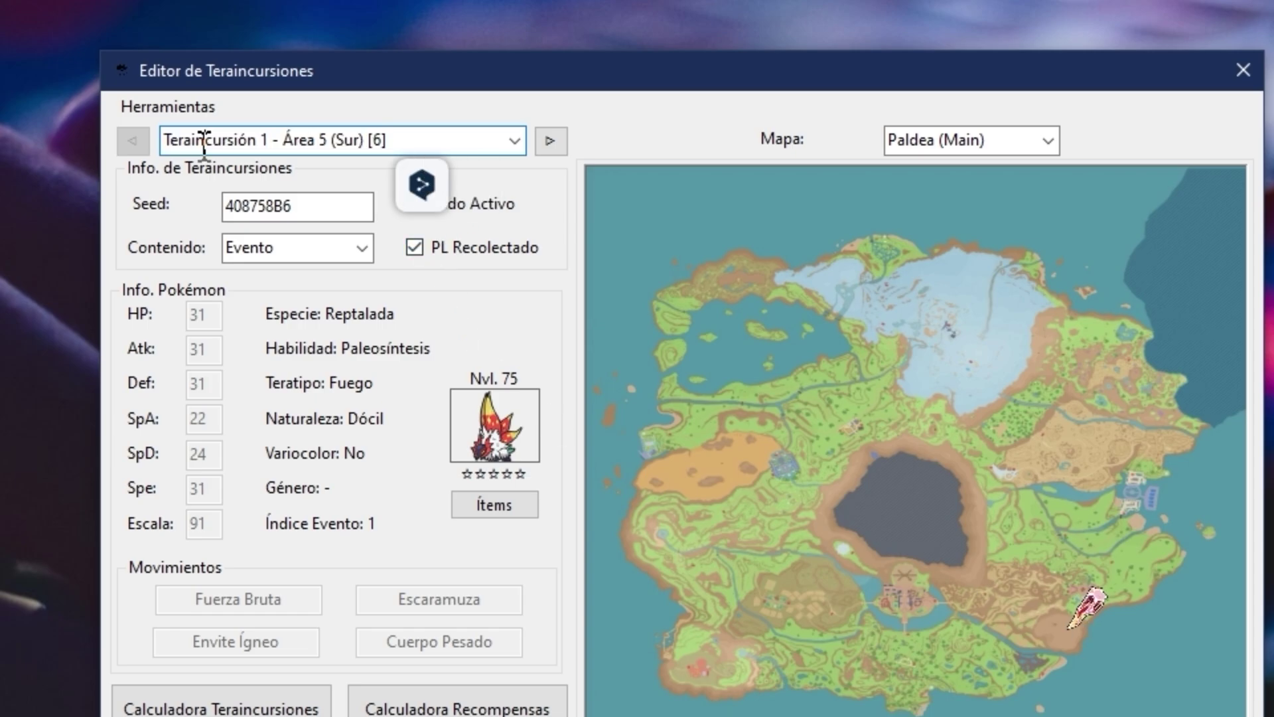
left_click(514, 141)
left_click(292, 168)
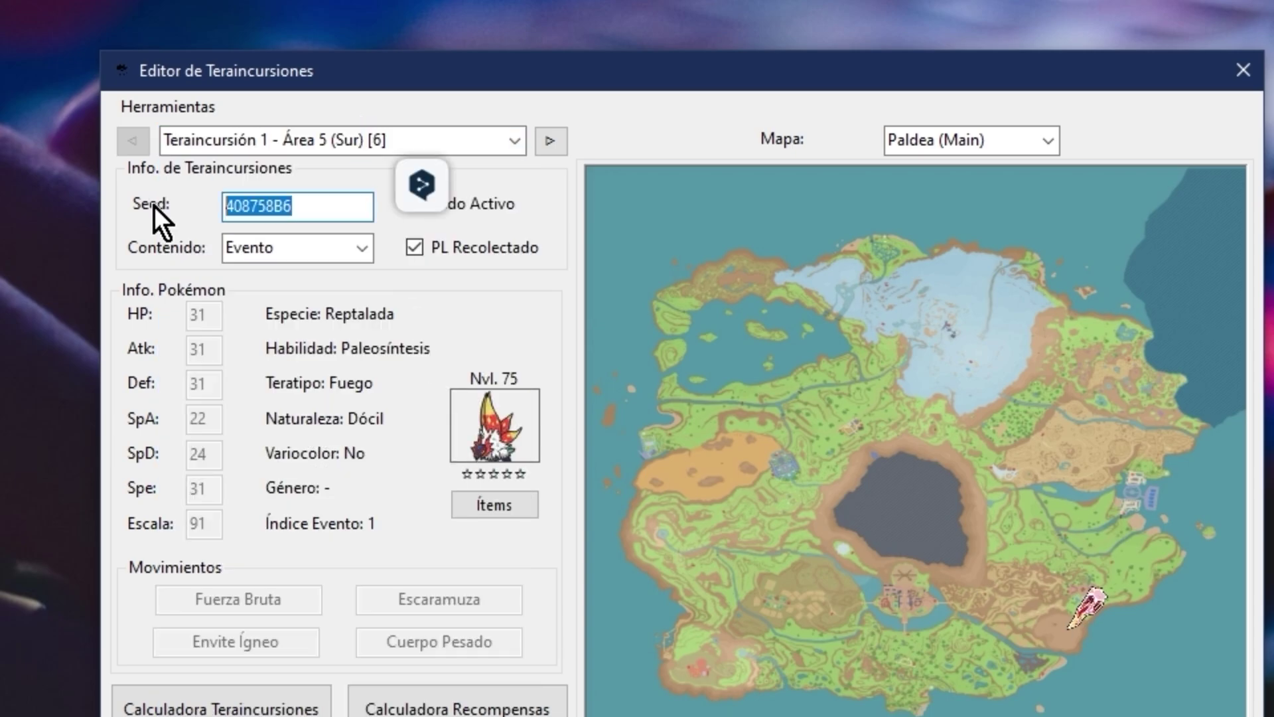
- Select the seed 408758B6 and rearrange the raid editor and main PKHeX windows
left_click(325, 207)
left_click_drag(327, 205, 166, 193)
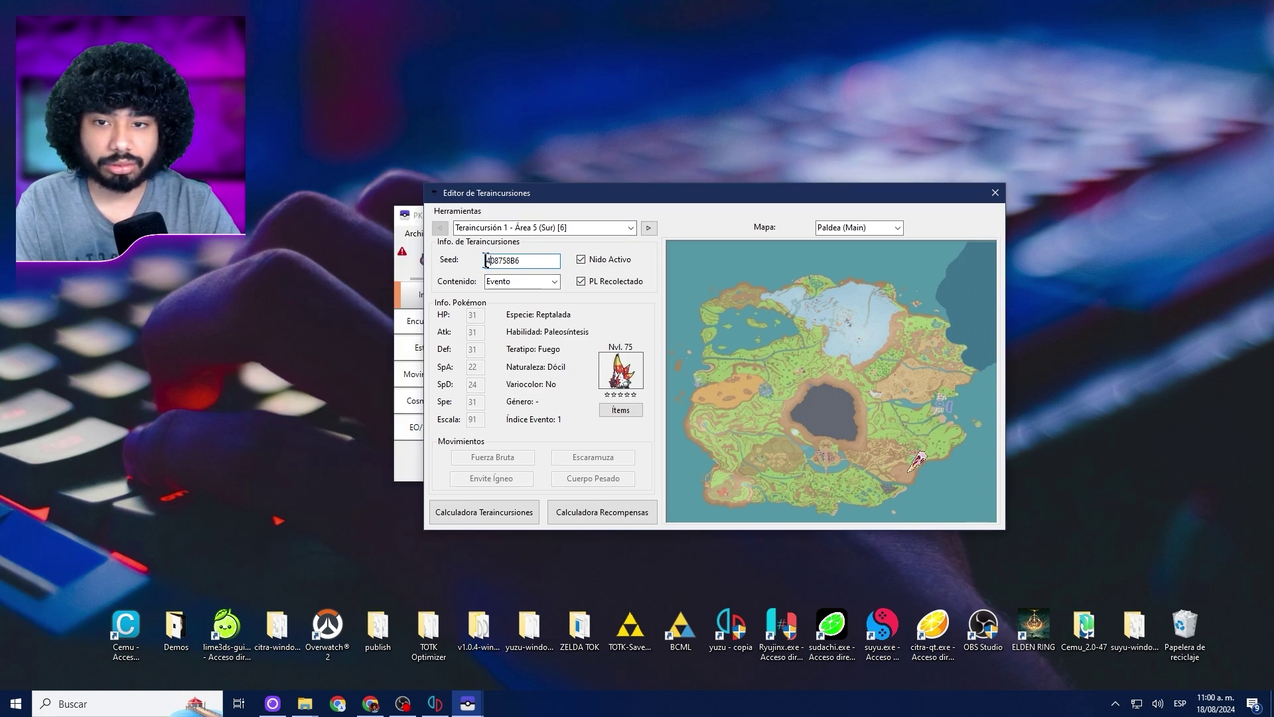
double_click(487, 261)
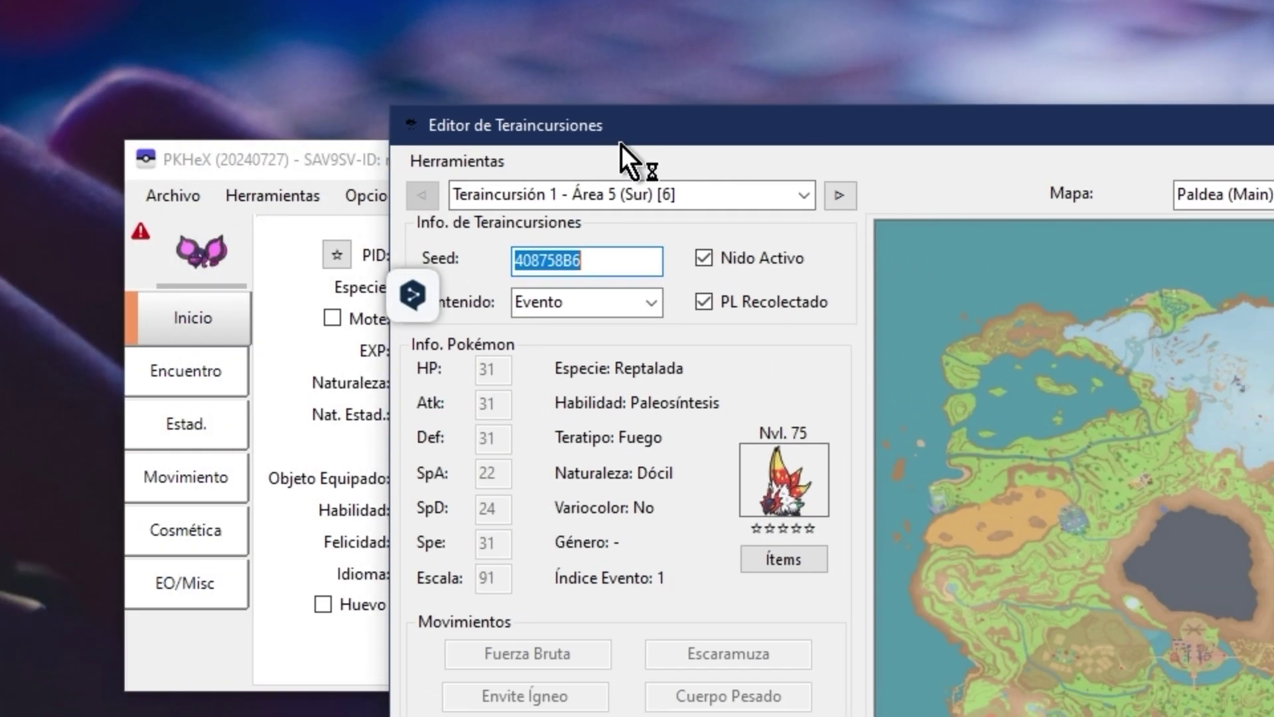
left_click_drag(621, 144, 658, 145)
left_click(331, 184)
left_click_drag(357, 164, 513, 225)
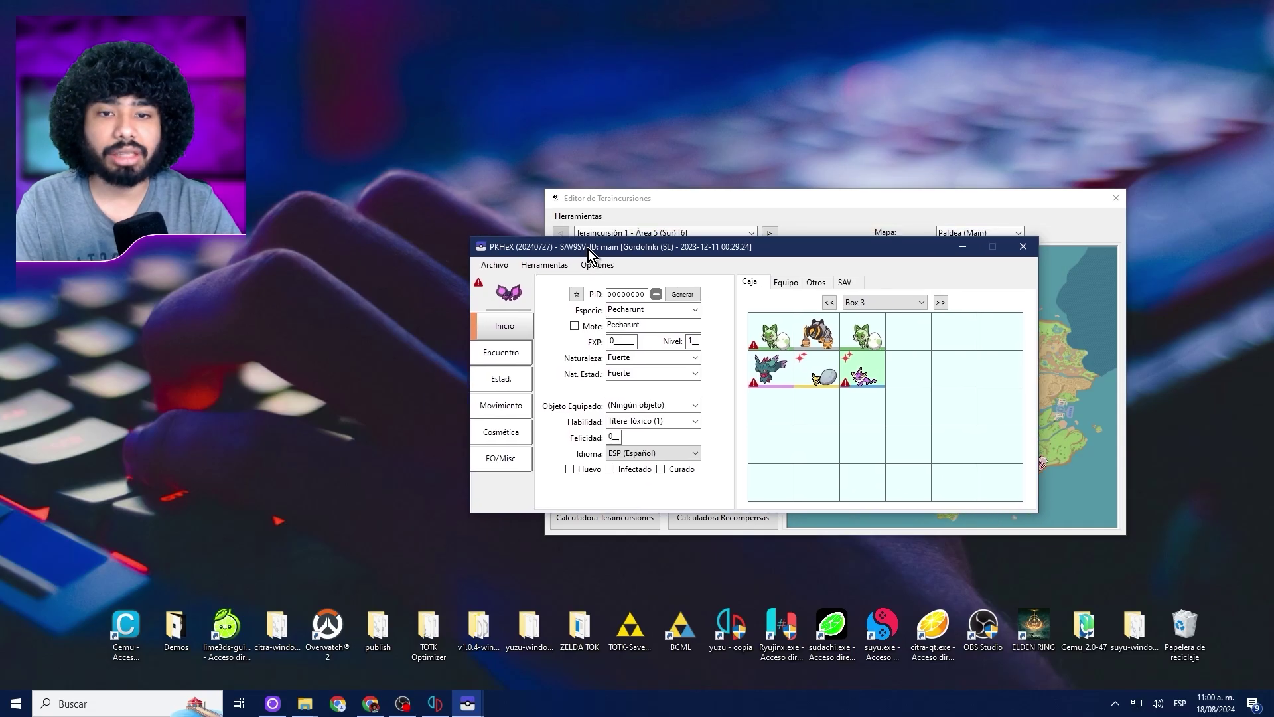
left_click_drag(588, 249, 594, 247)
- Check story progress in the Tera Finder game flags editor, then open Incursiones
left_click(562, 265)
left_click(562, 264)
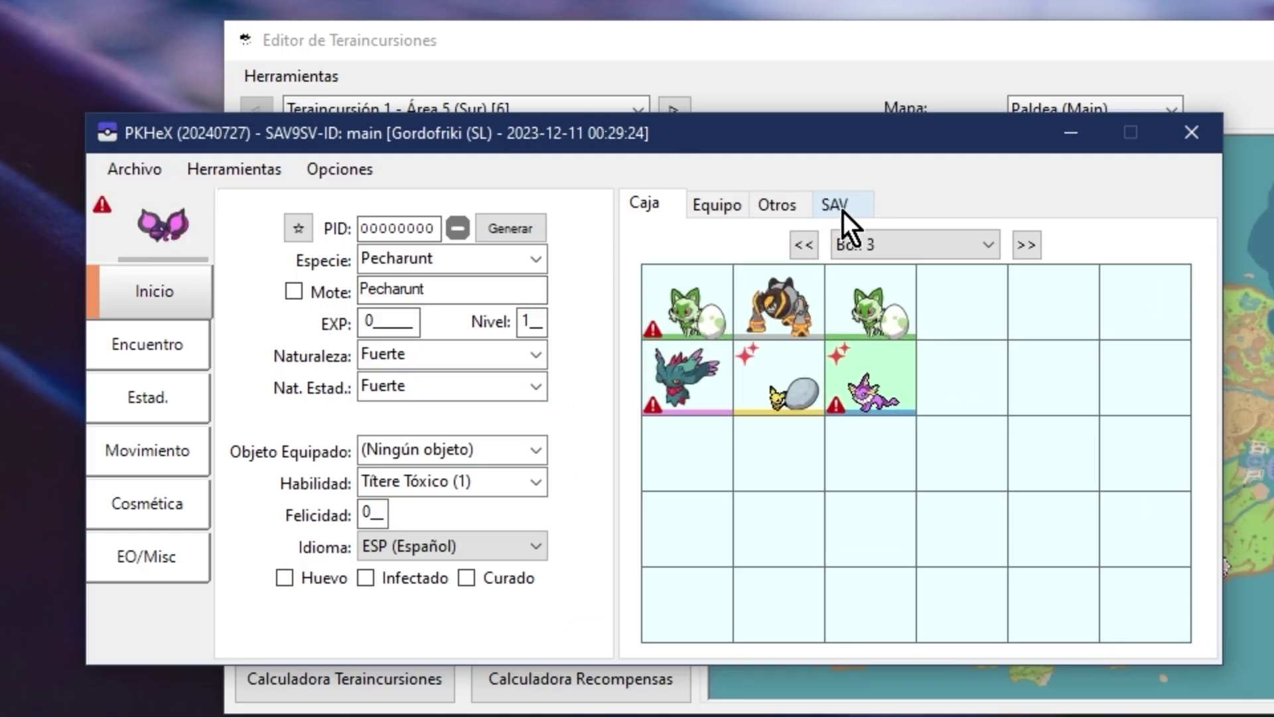
left_click(843, 211)
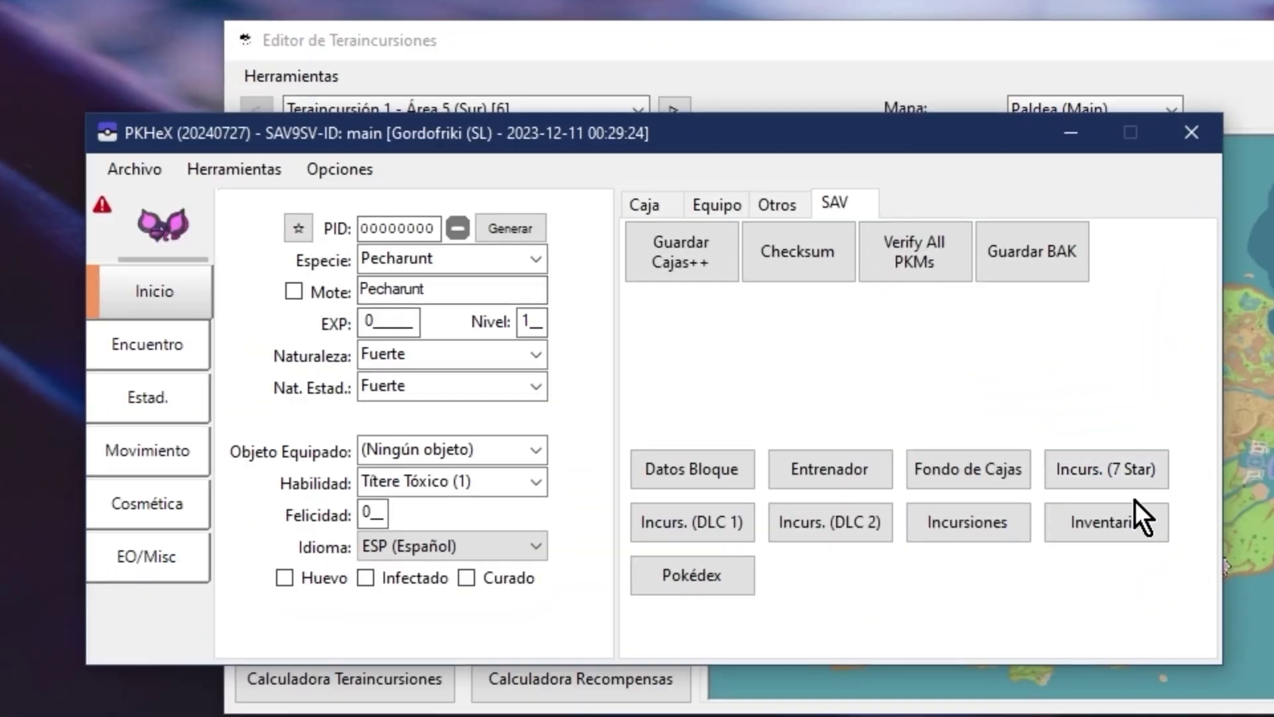
left_click(235, 169)
mouse_move(299, 318)
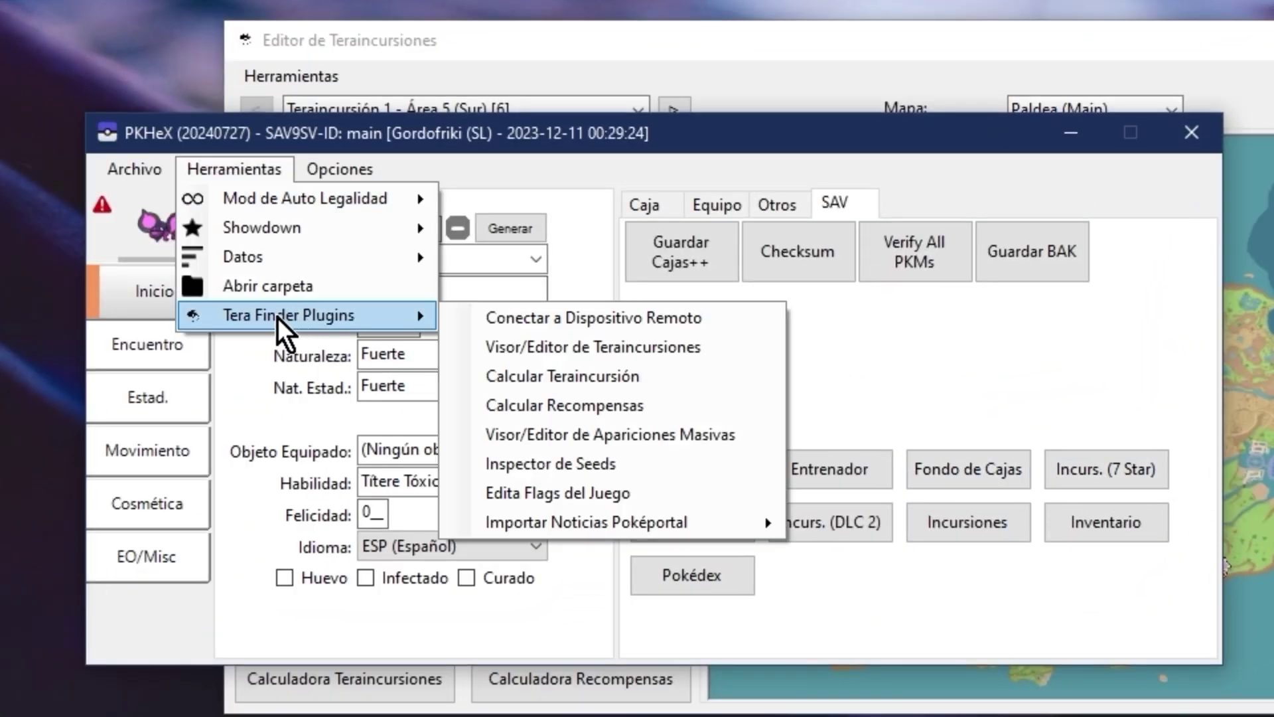
left_click(575, 498)
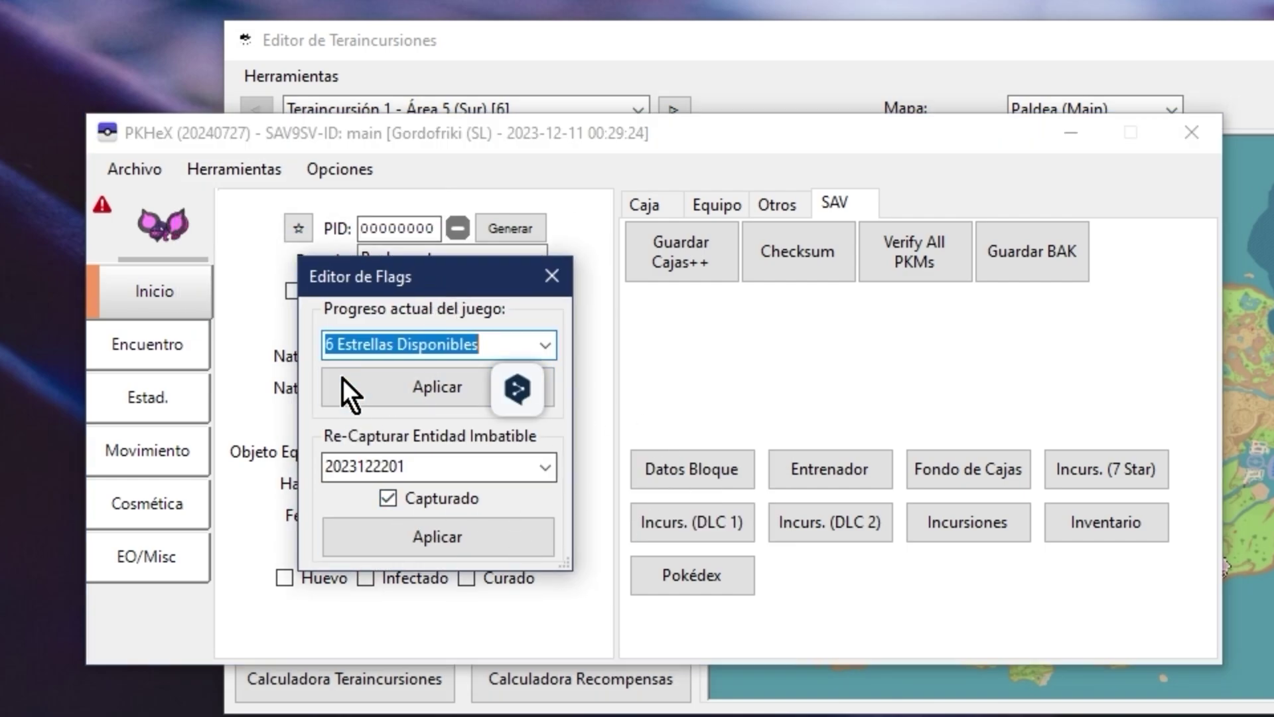
left_click(425, 345)
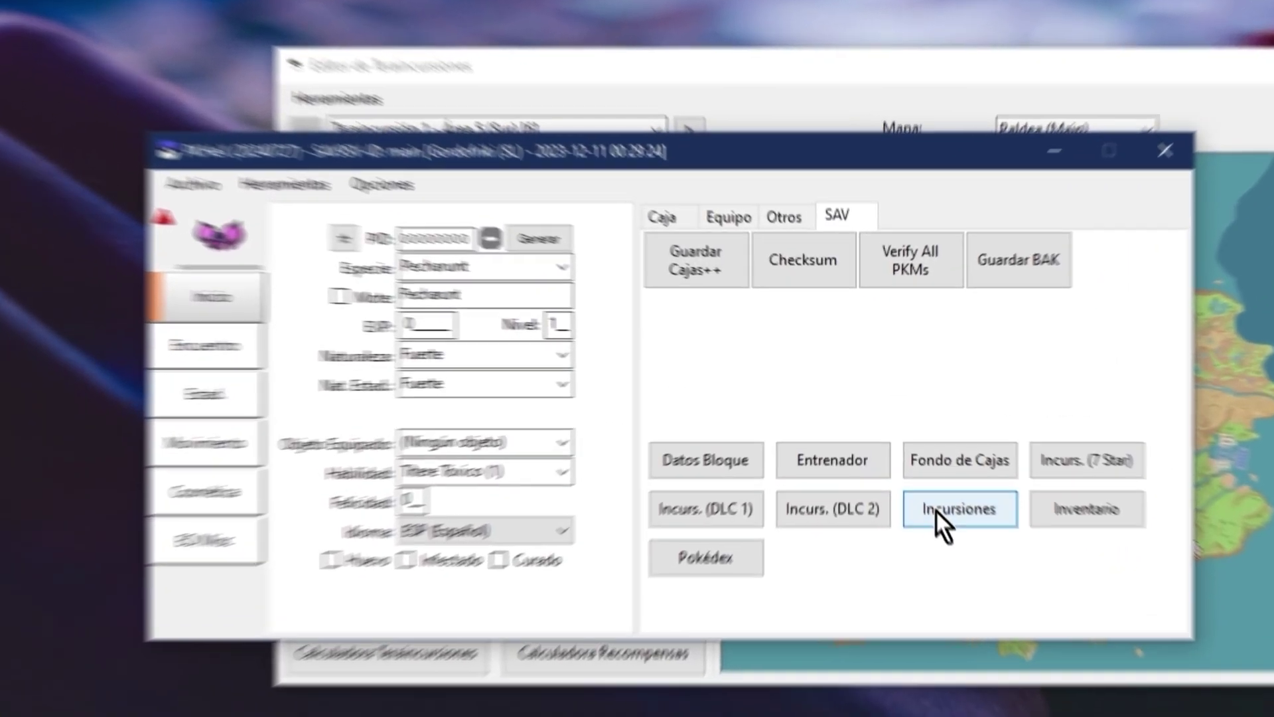
left_click(949, 522)
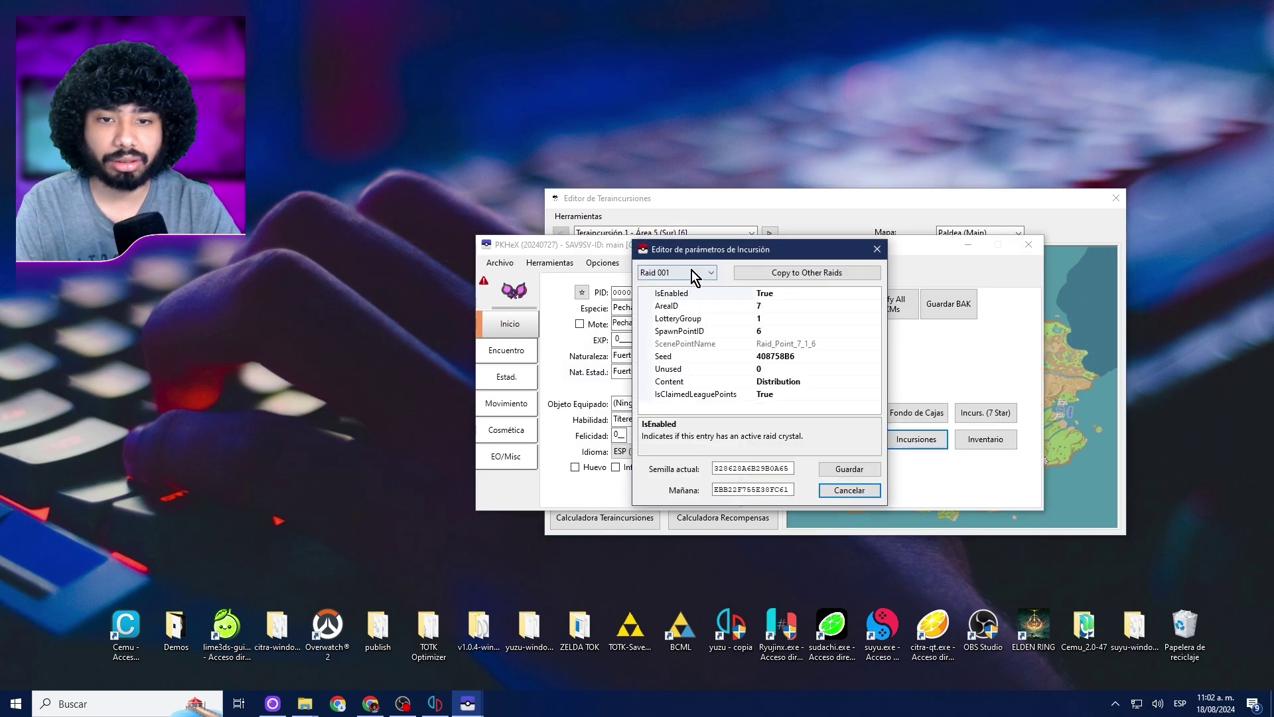
- Choose Raid 001 and select its seed 408758B6
left_click(690, 272)
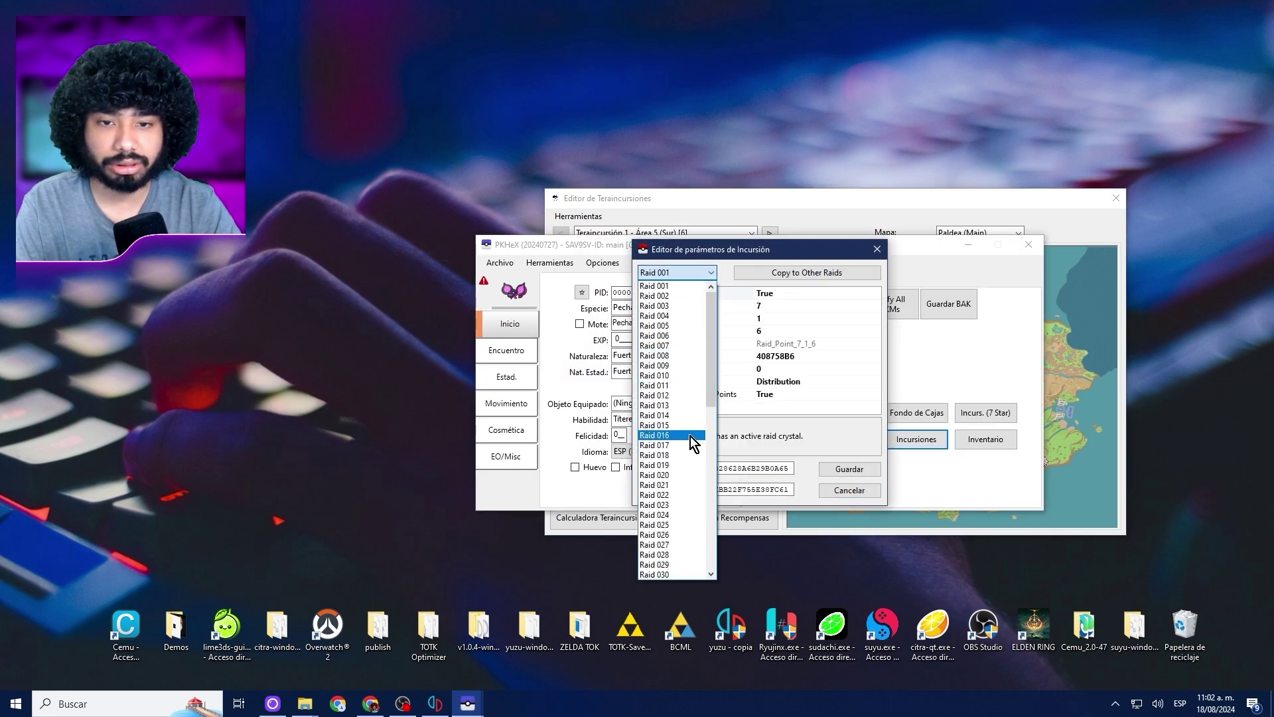
scroll(482, 211, "up", 1)
left_click(481, 211)
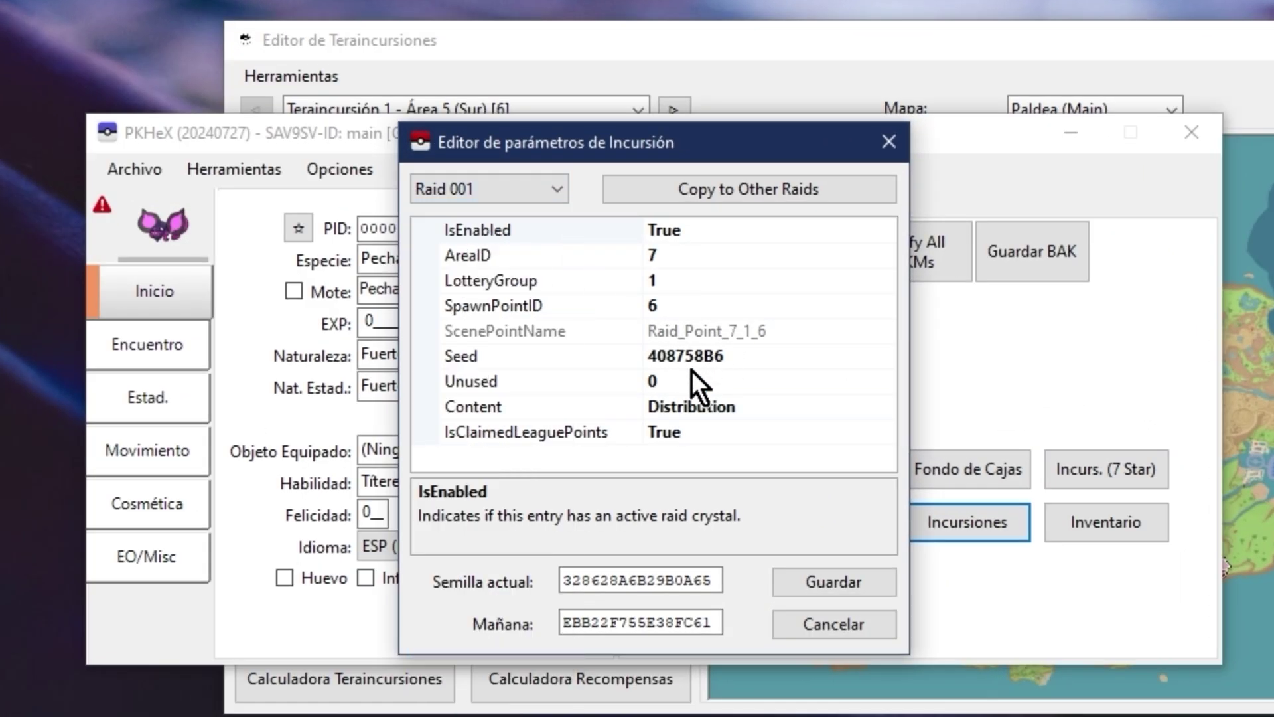
left_click(695, 356)
left_click(735, 366)
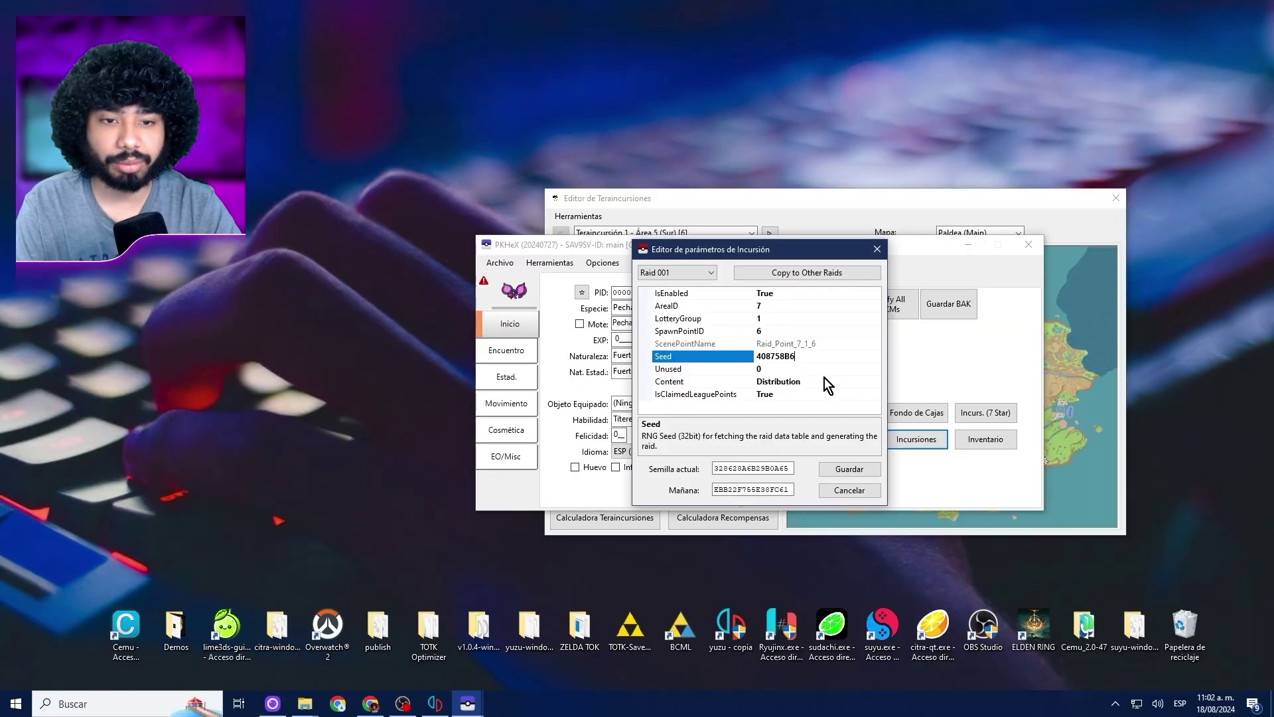
left_click_drag(798, 357, 740, 352)
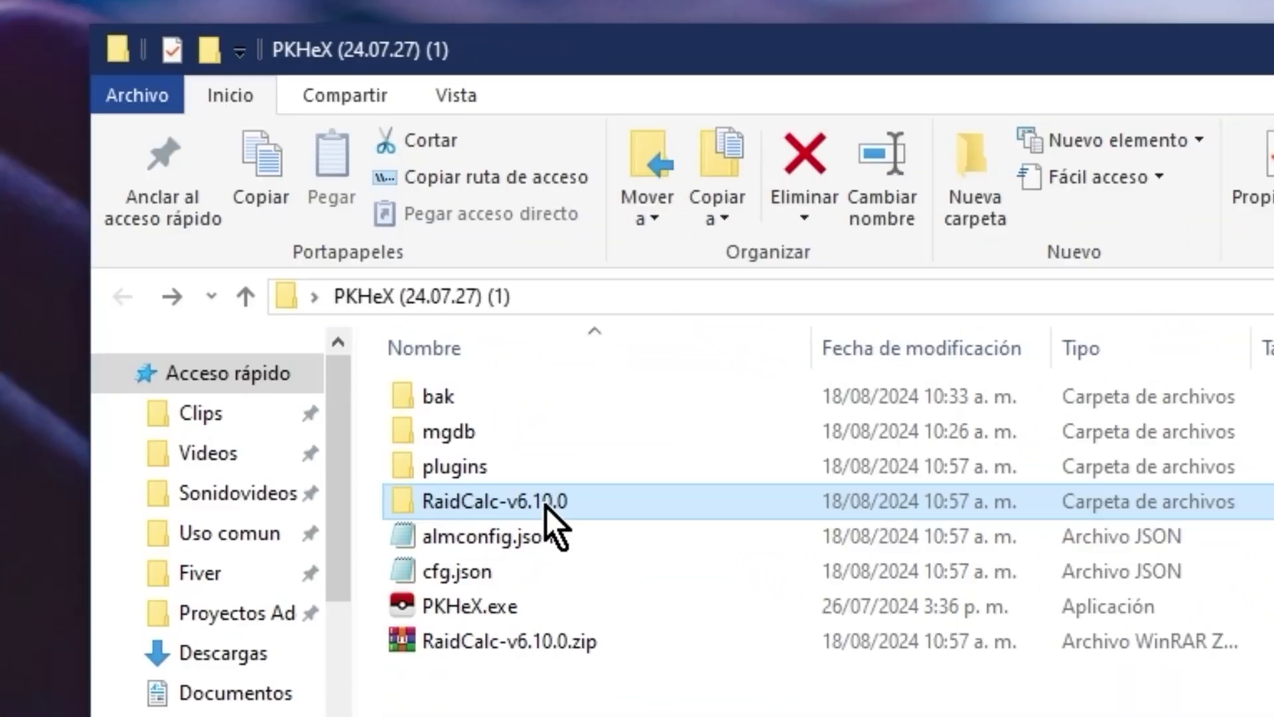
- Launch RaidCalc.exe from the RaidCalc-v6.10.0 folder, allowing it past the warning
double_click(545, 505)
double_click(528, 576)
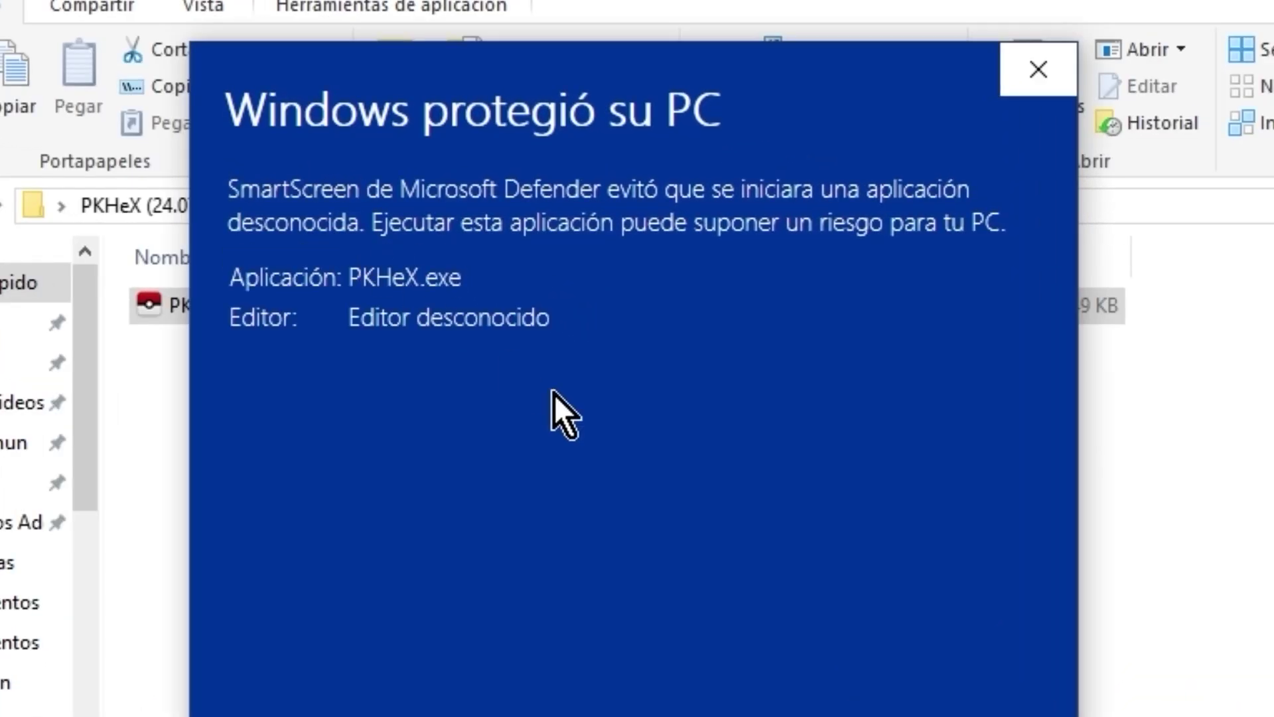
left_click(680, 716)
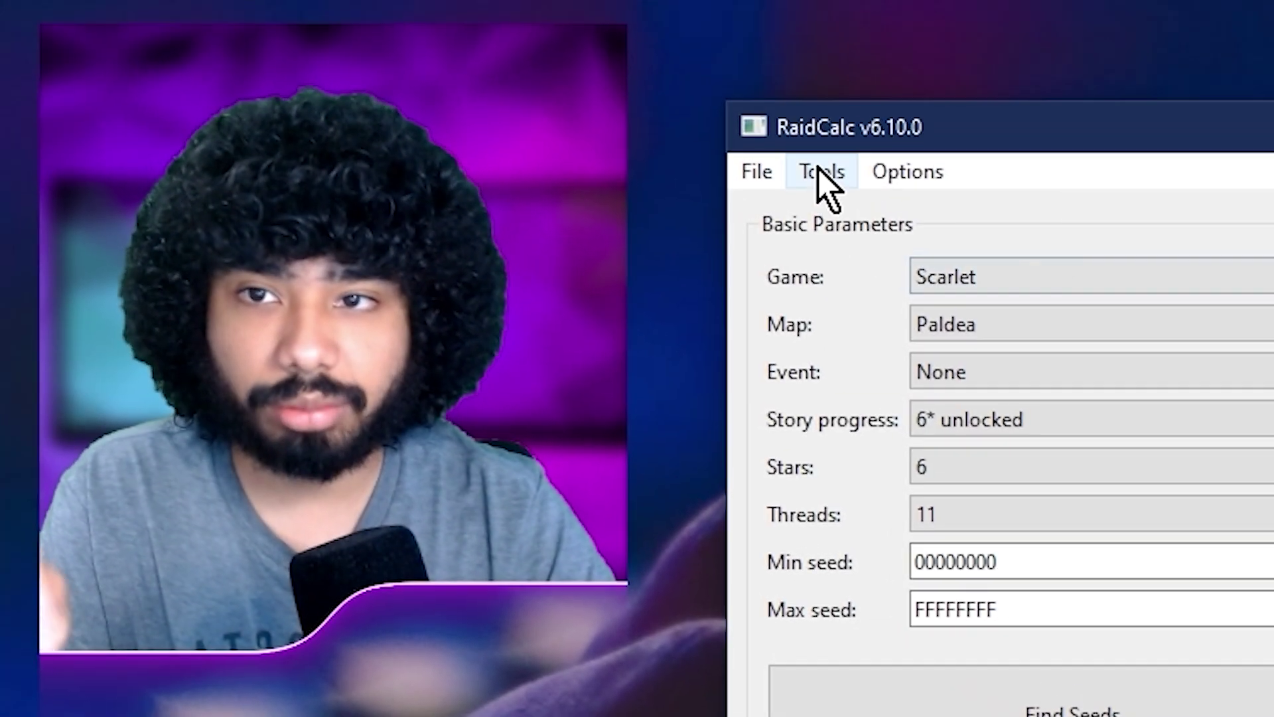
- Open RaidCalc's Encounter Database, view Snorlax's raids and widen the Map column
left_click(298, 64)
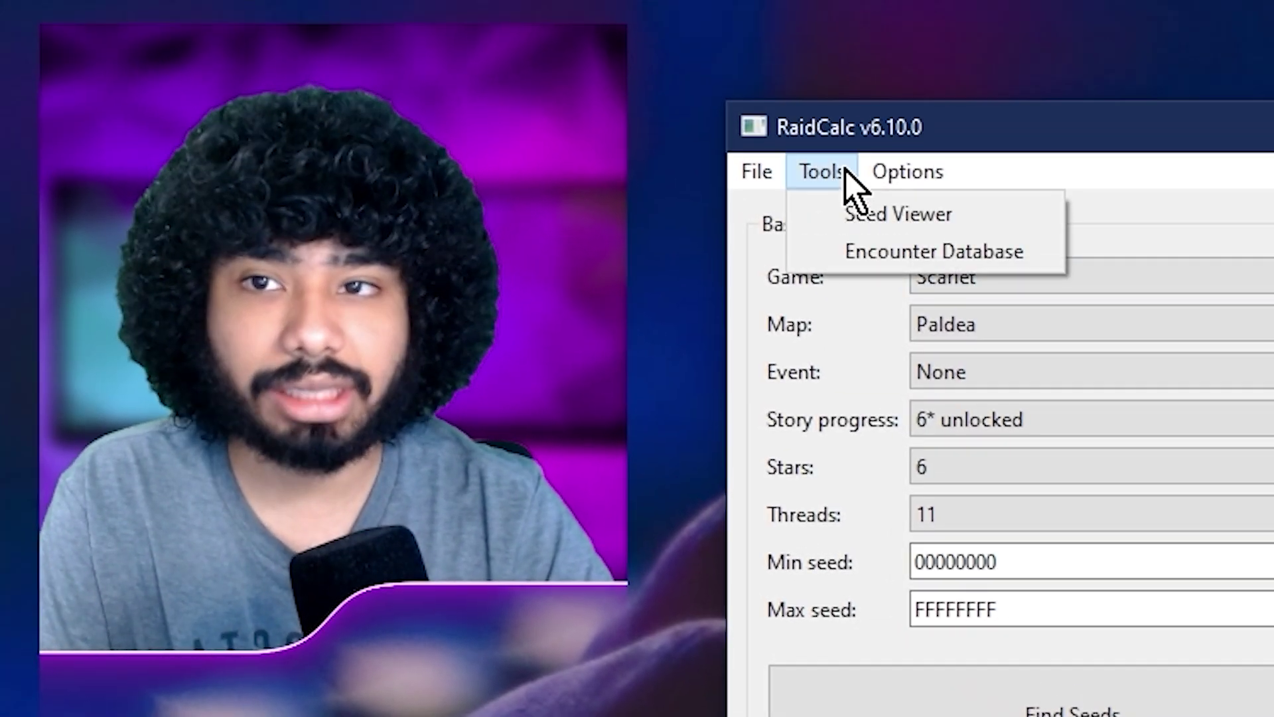
left_click(881, 257)
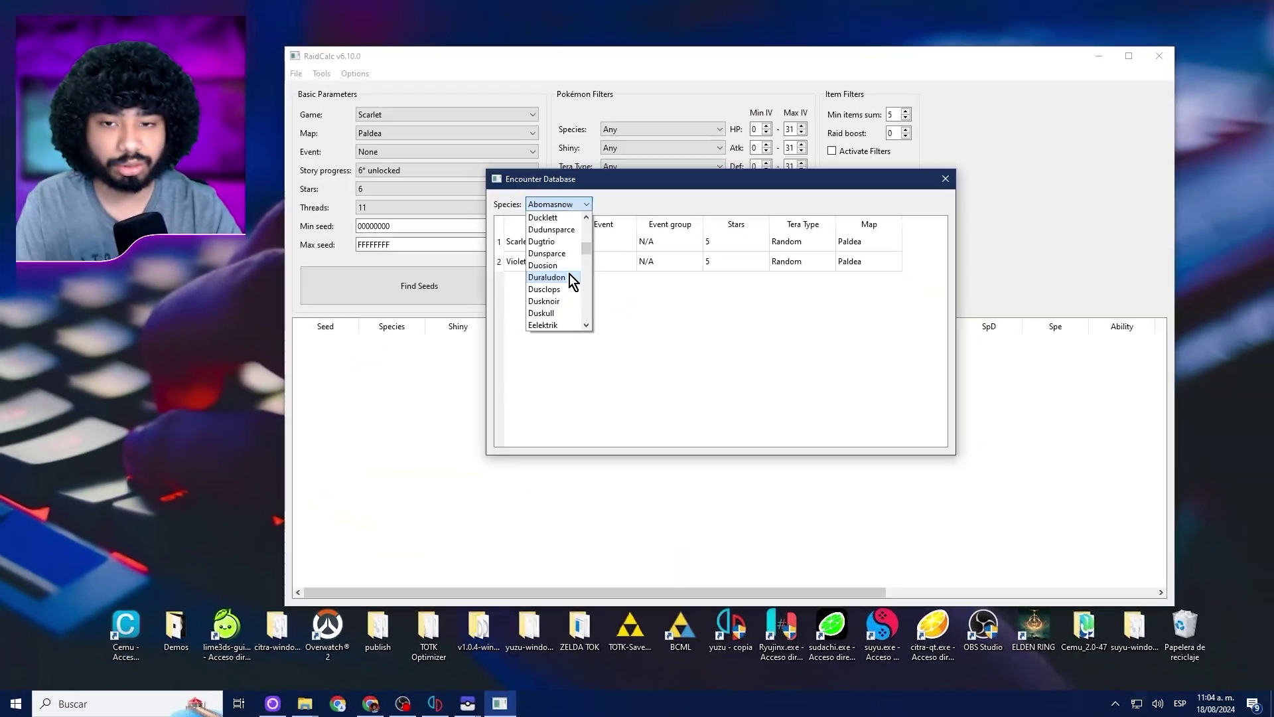
left_click(564, 207)
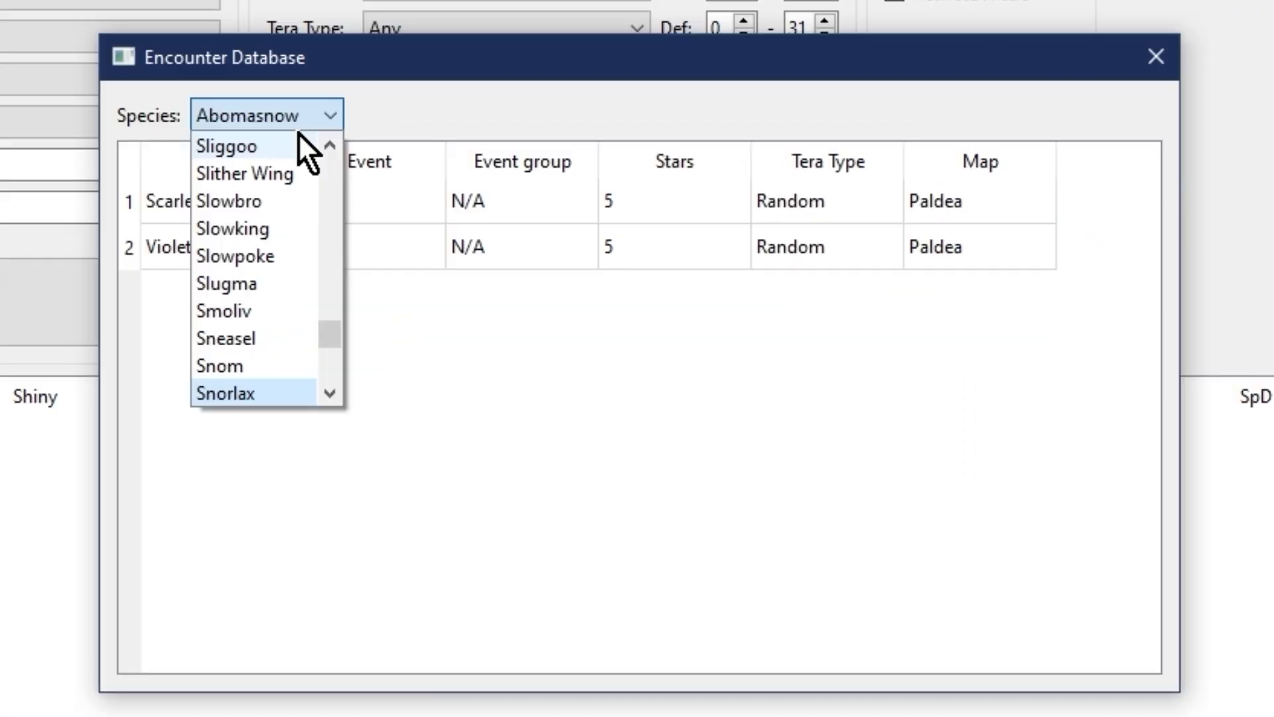
left_click(266, 395)
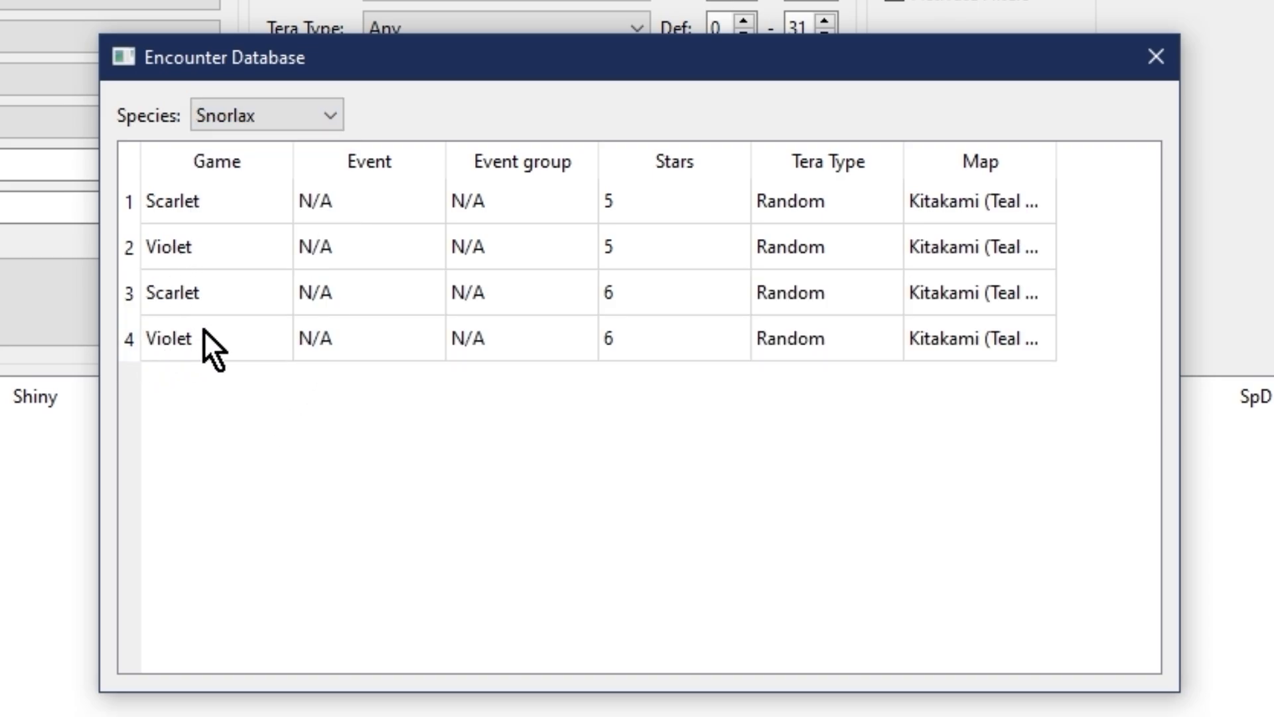
left_click(1045, 161)
left_click_drag(1056, 160, 1152, 159)
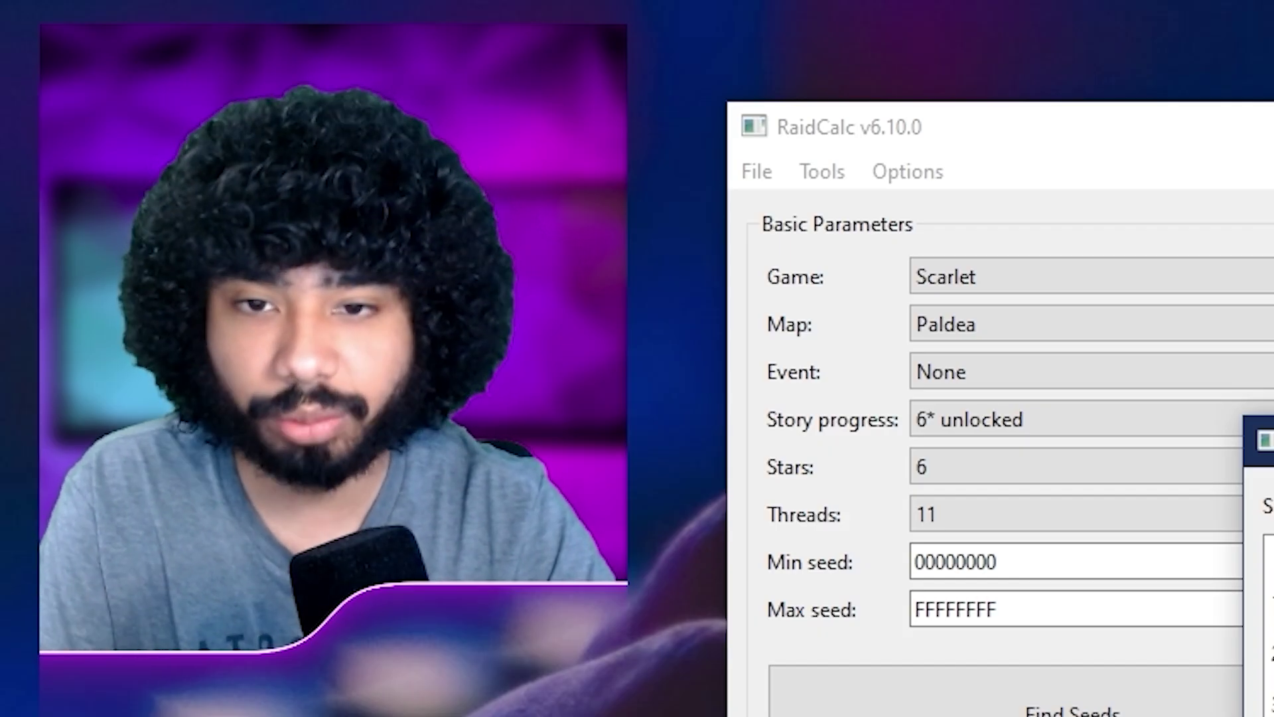
- Filter by Gengar and load the Violet 6-star Gengar encounter into the search
scroll(268, 276, "up", 20)
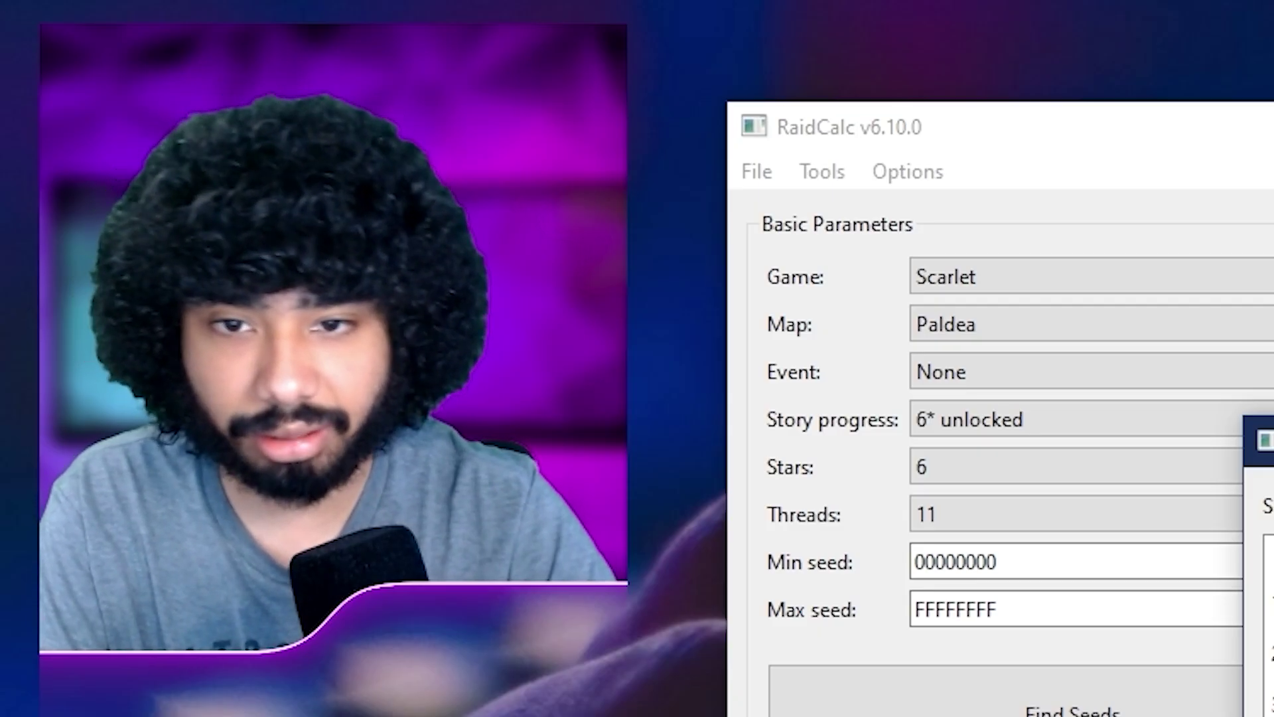
left_click(415, 331)
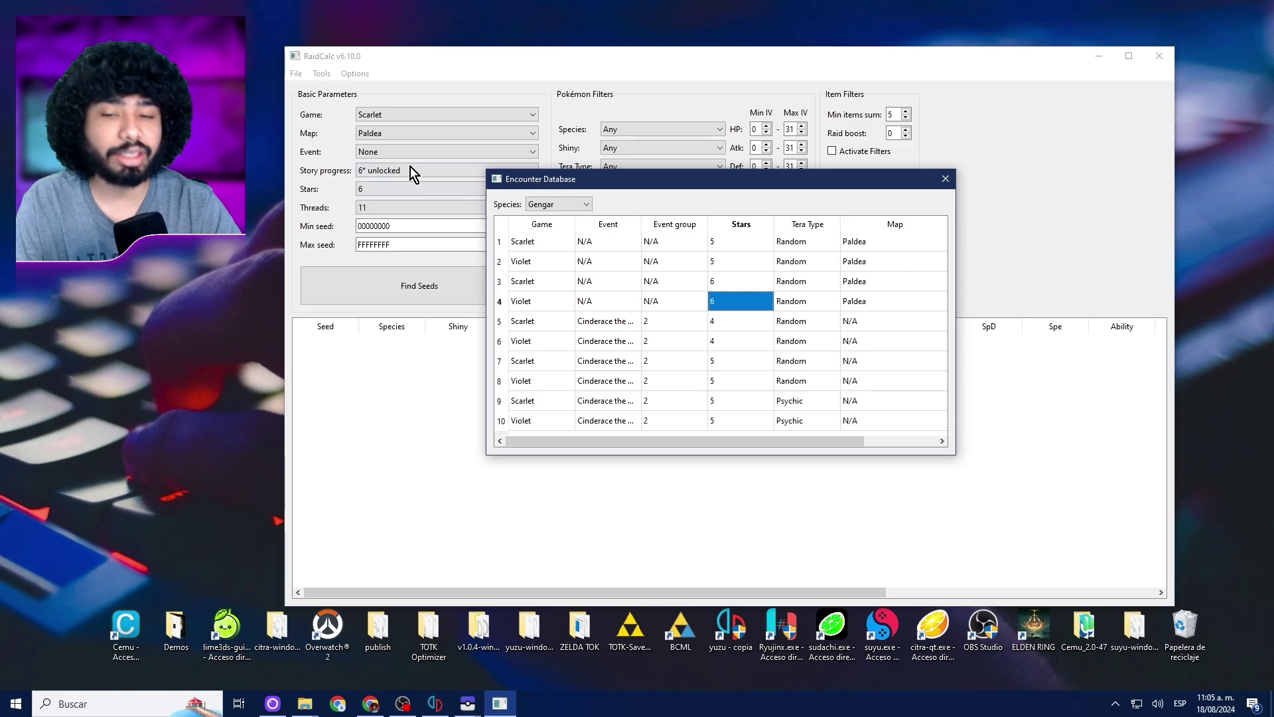
double_click(544, 301)
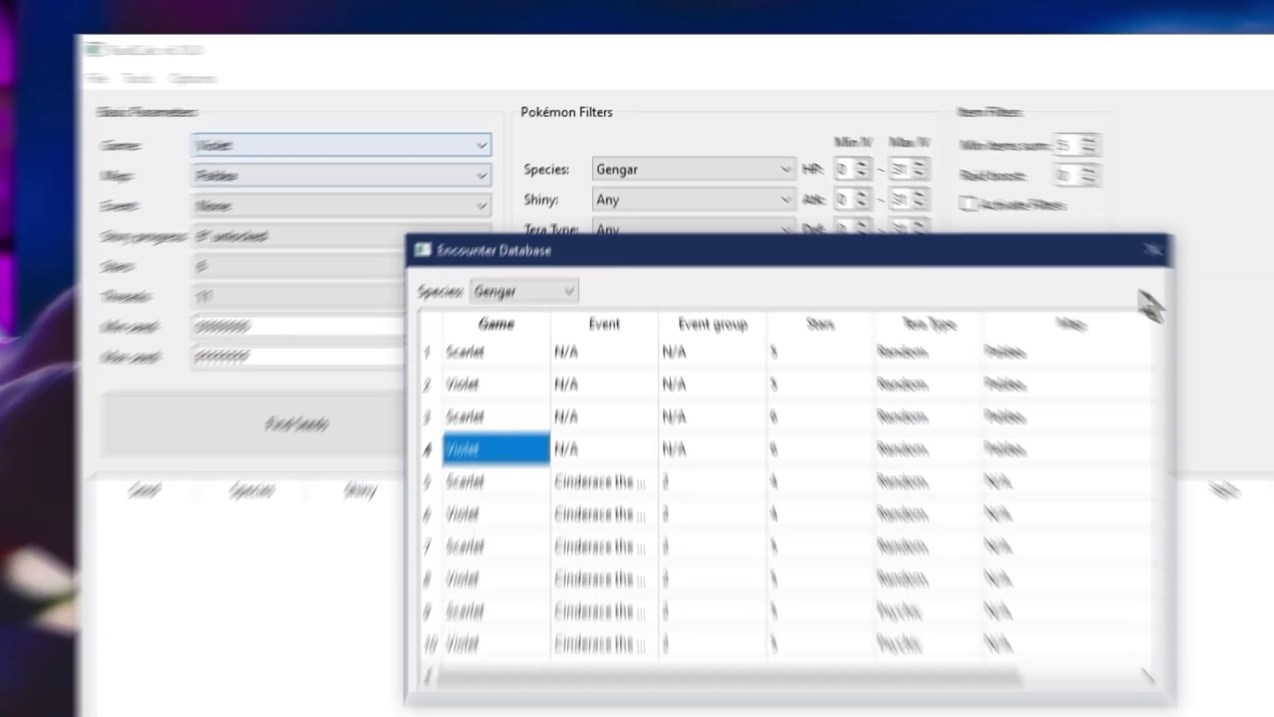
- Adjust the Gengar search filters and run Find Seeds until shiny 6IV seeds appear
left_click(945, 179)
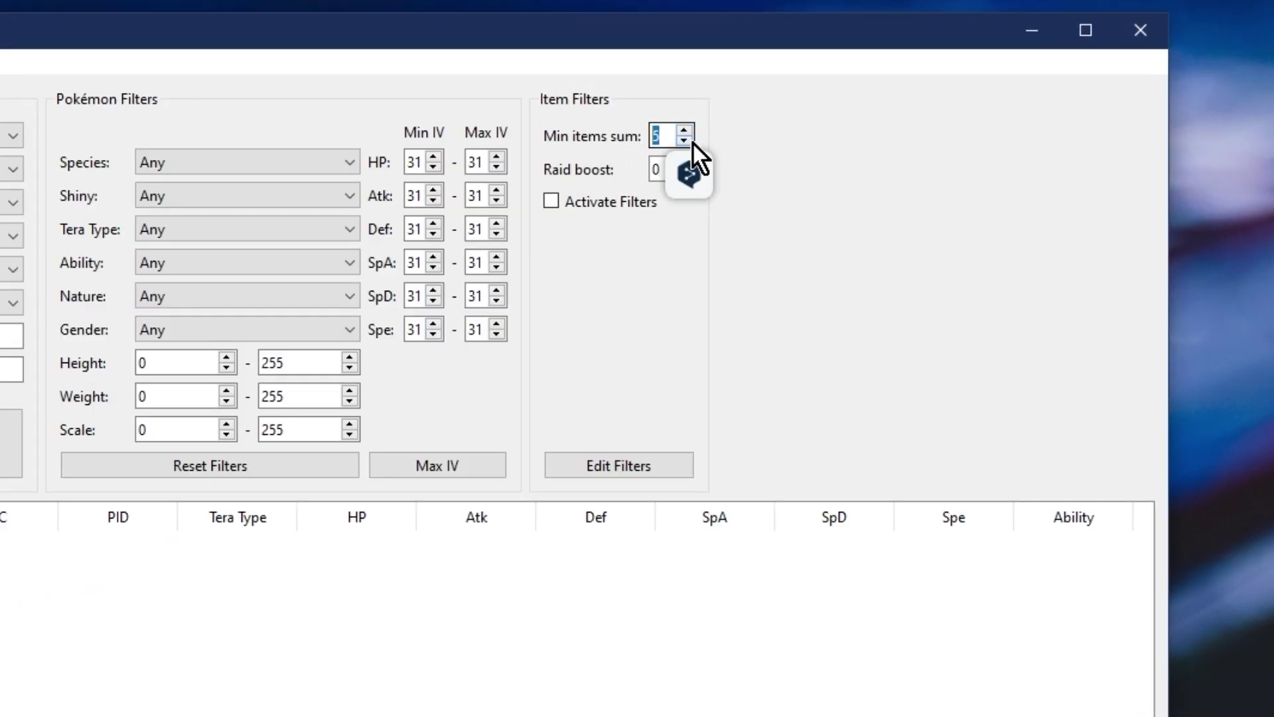
left_click(602, 203)
left_click(619, 465)
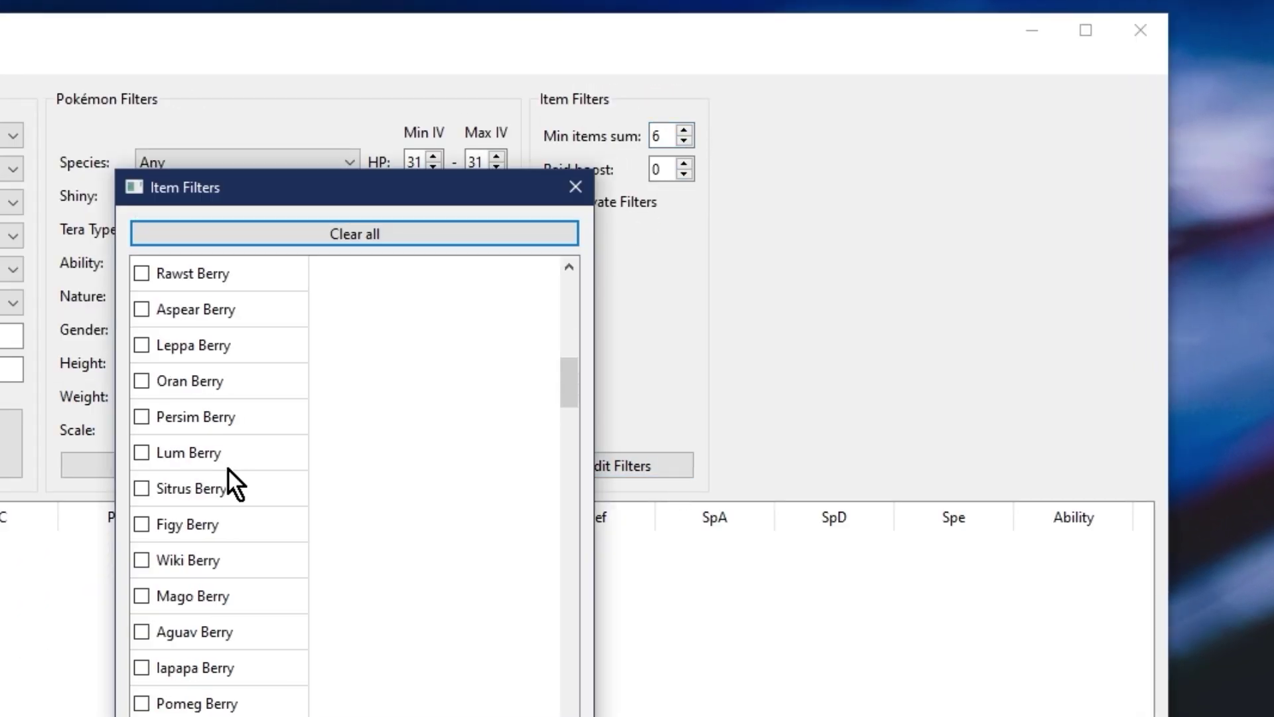
left_click_drag(567, 399, 821, 425)
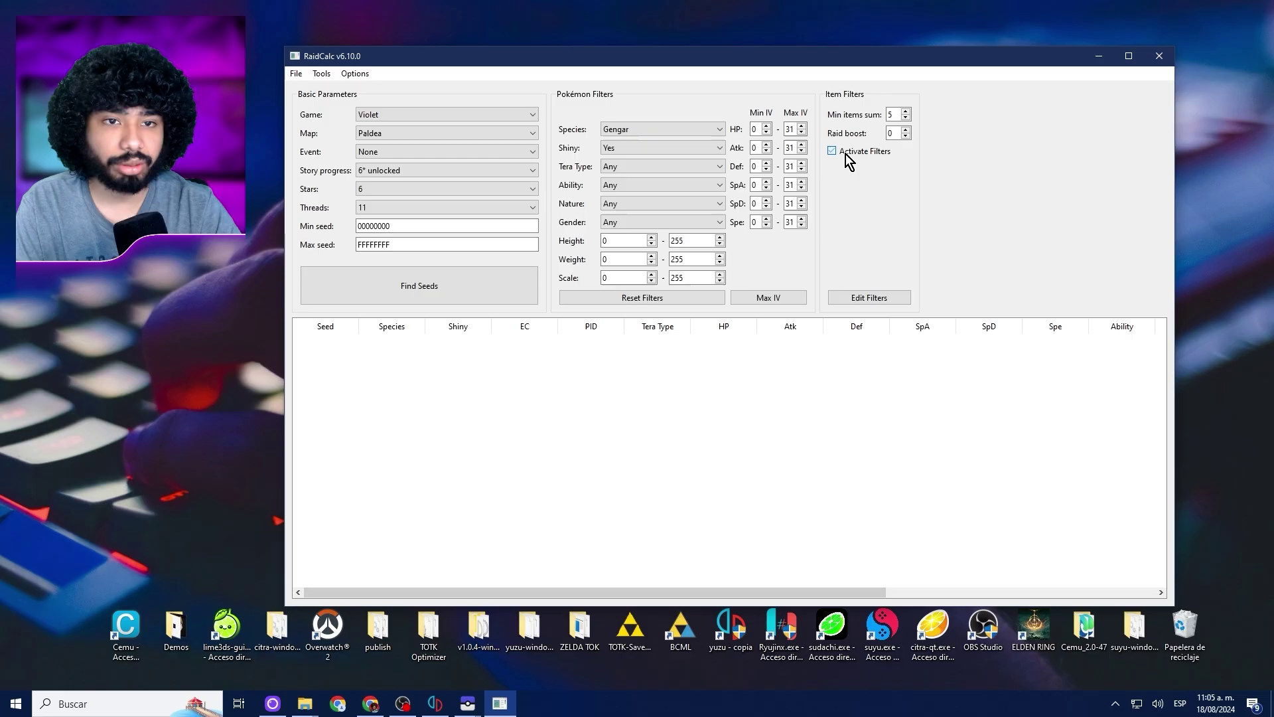
left_click(845, 154)
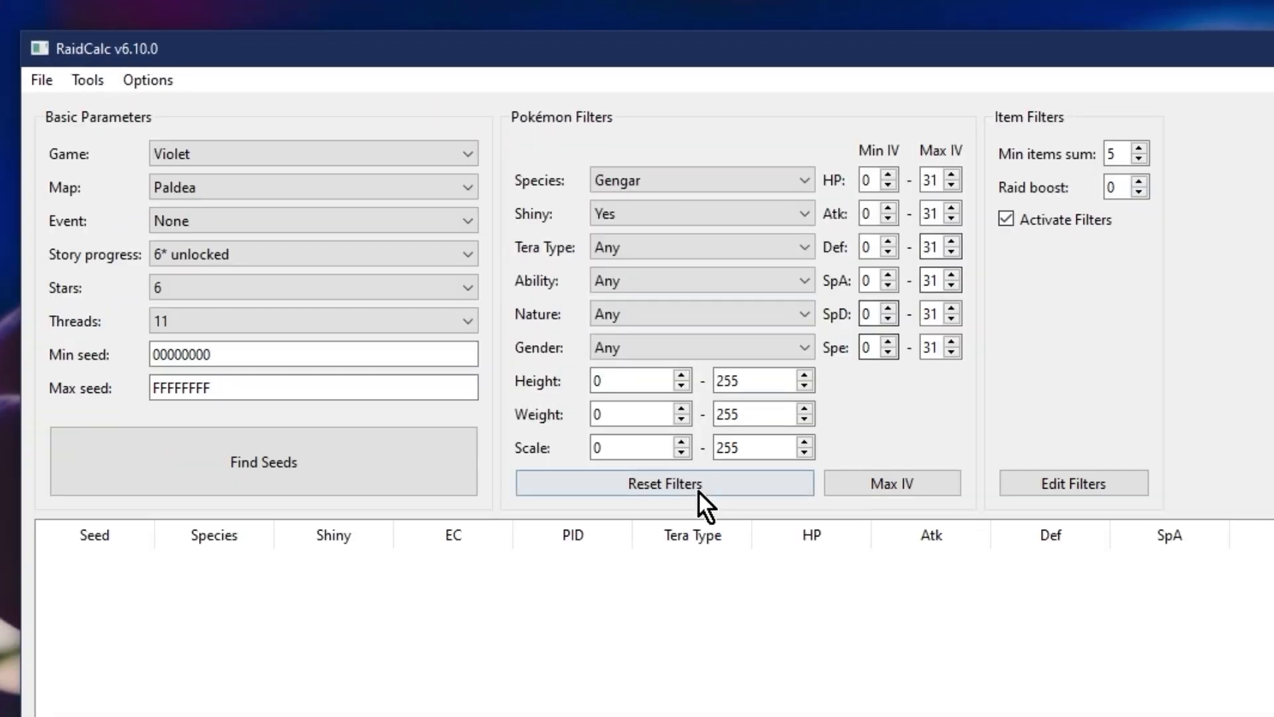
left_click(294, 490)
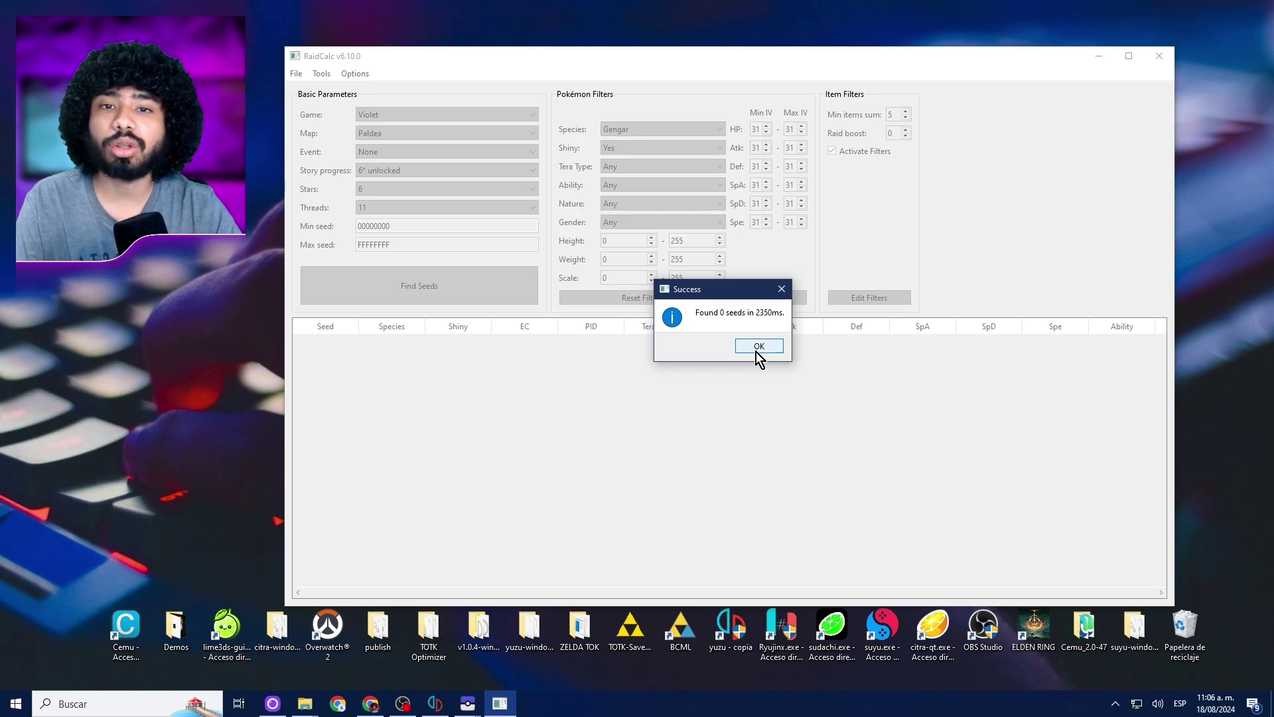
left_click(875, 570)
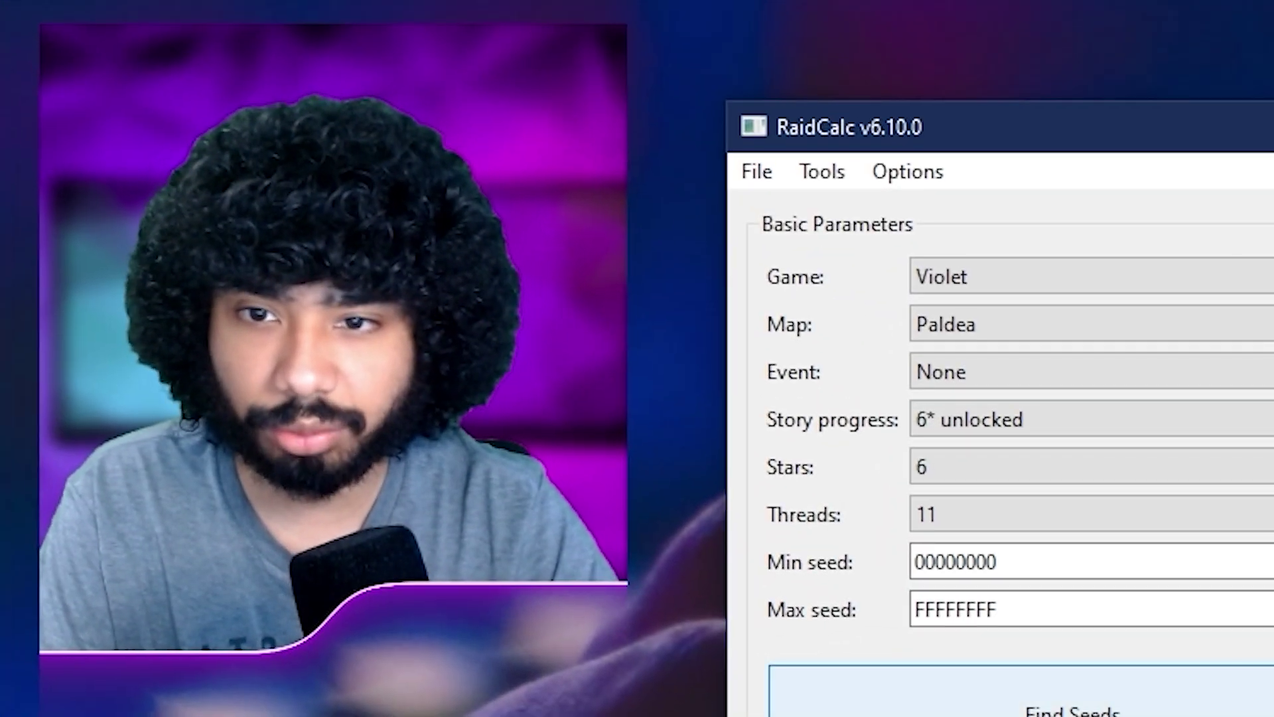
left_click(424, 291)
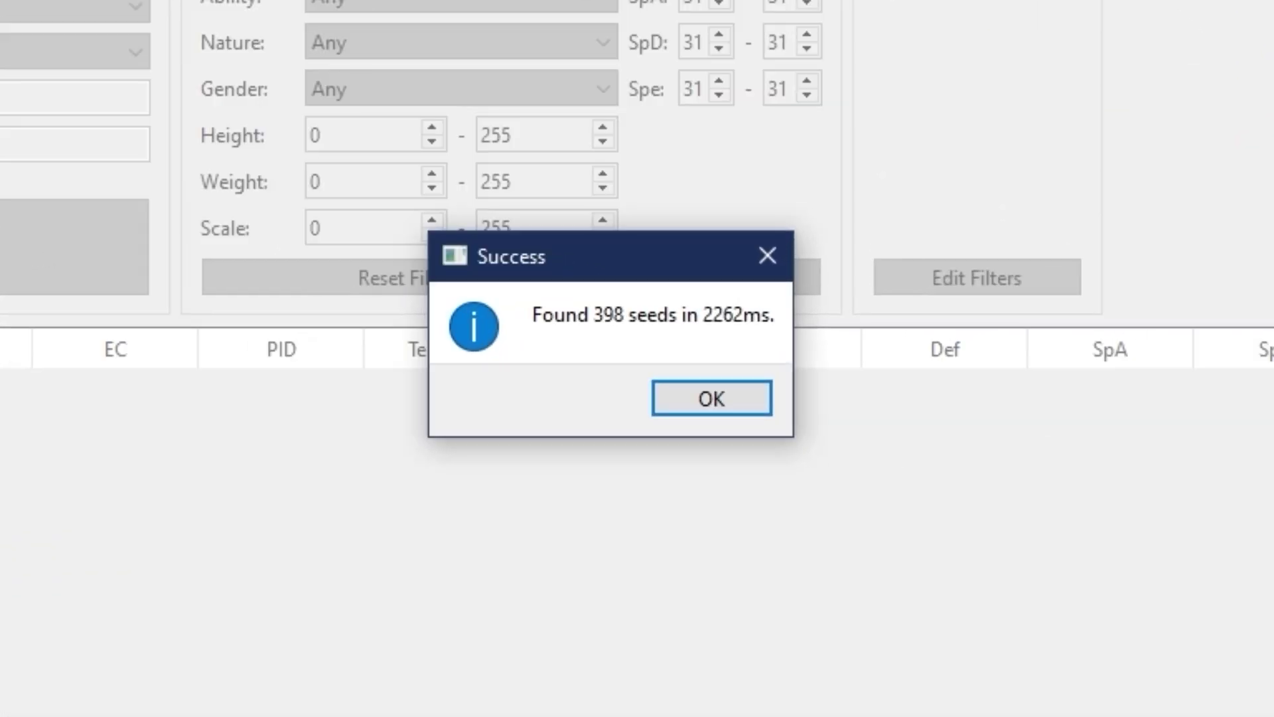
left_click(712, 398)
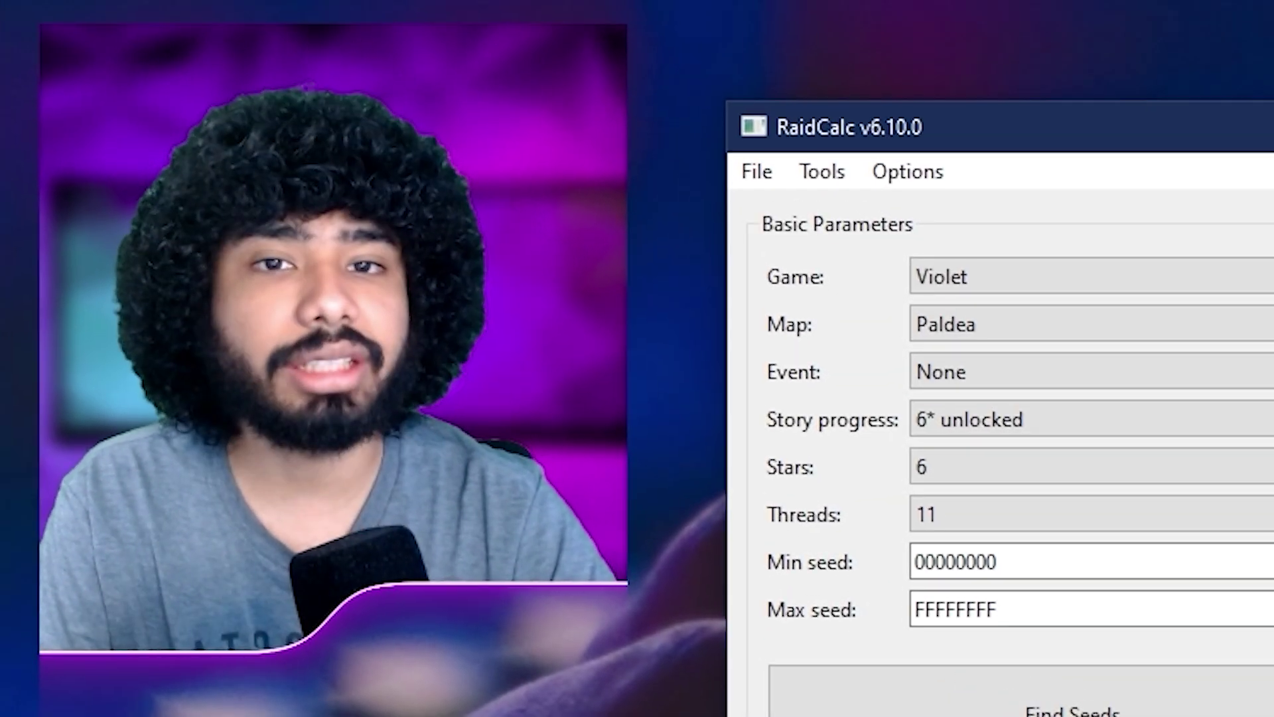
- Inspect the shiny Dragon Tera Gengar in row 2 and open seed 00222794's details
left_click(745, 172)
left_click_drag(795, 254, 796, 237)
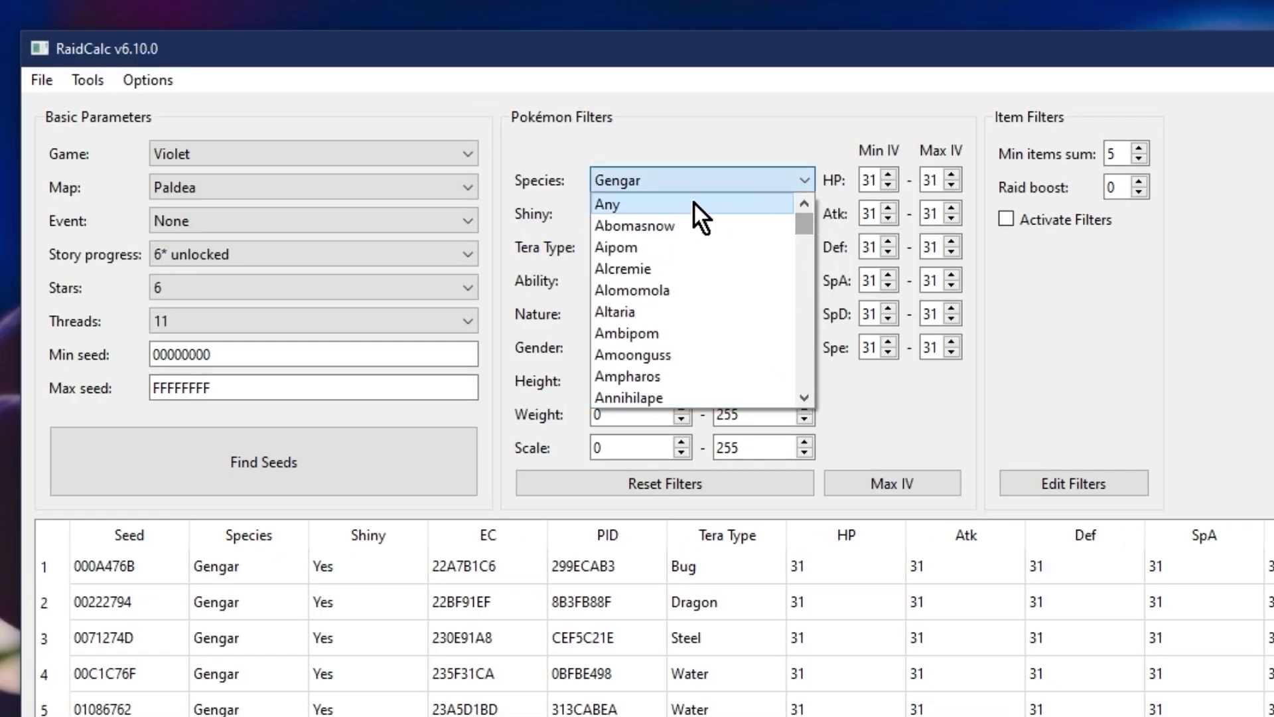
left_click(711, 183)
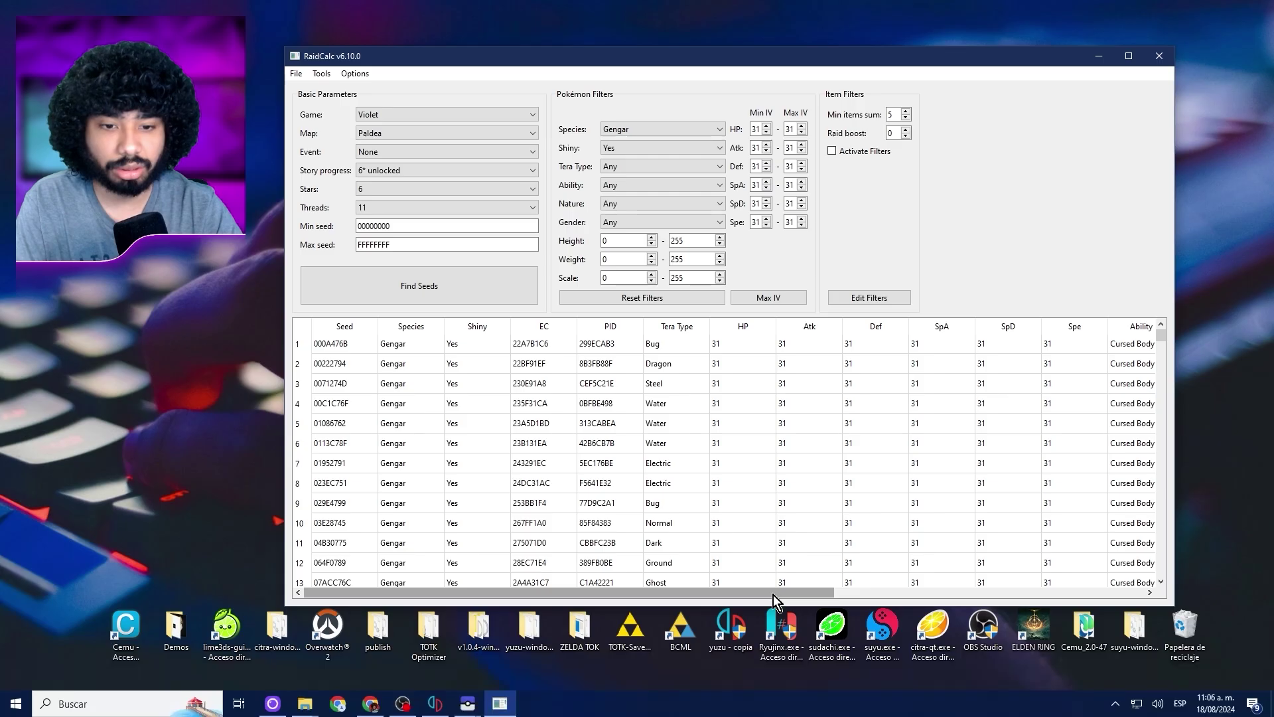
mouse_move(774, 593)
left_mouse_down()
mouse_move(1113, 571)
mouse_move(756, 582)
left_mouse_up()
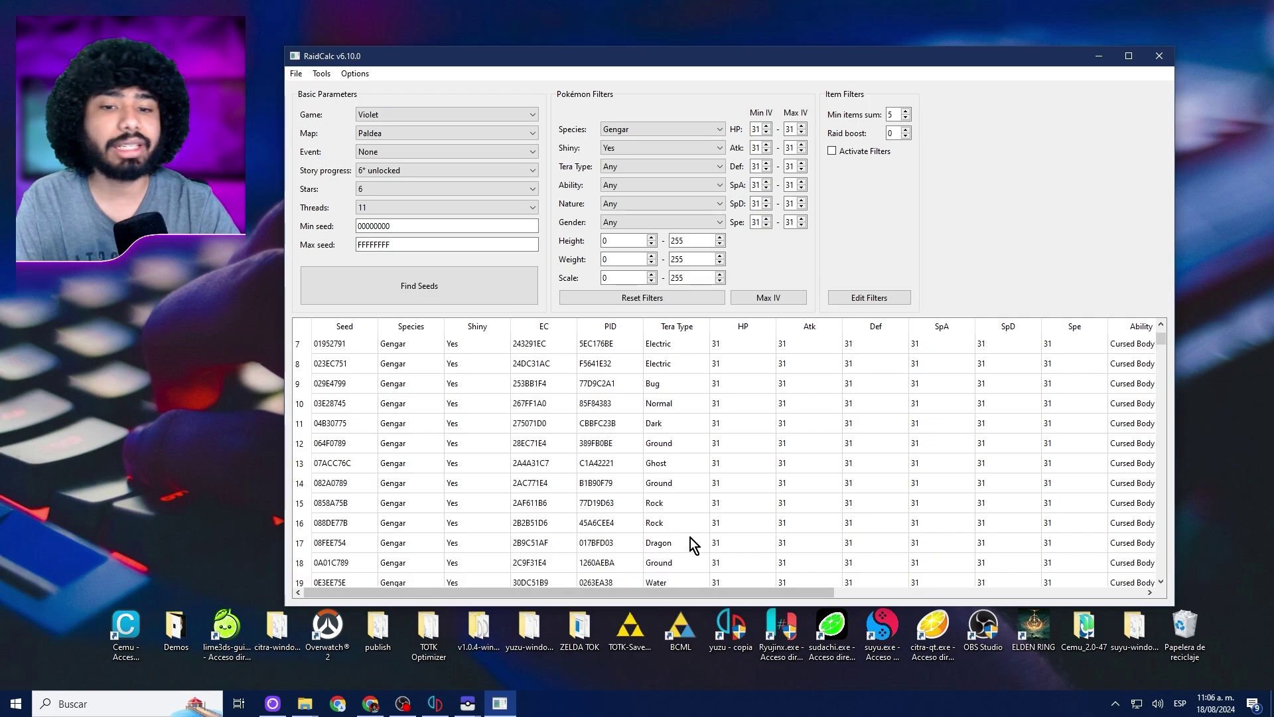
left_click(664, 363)
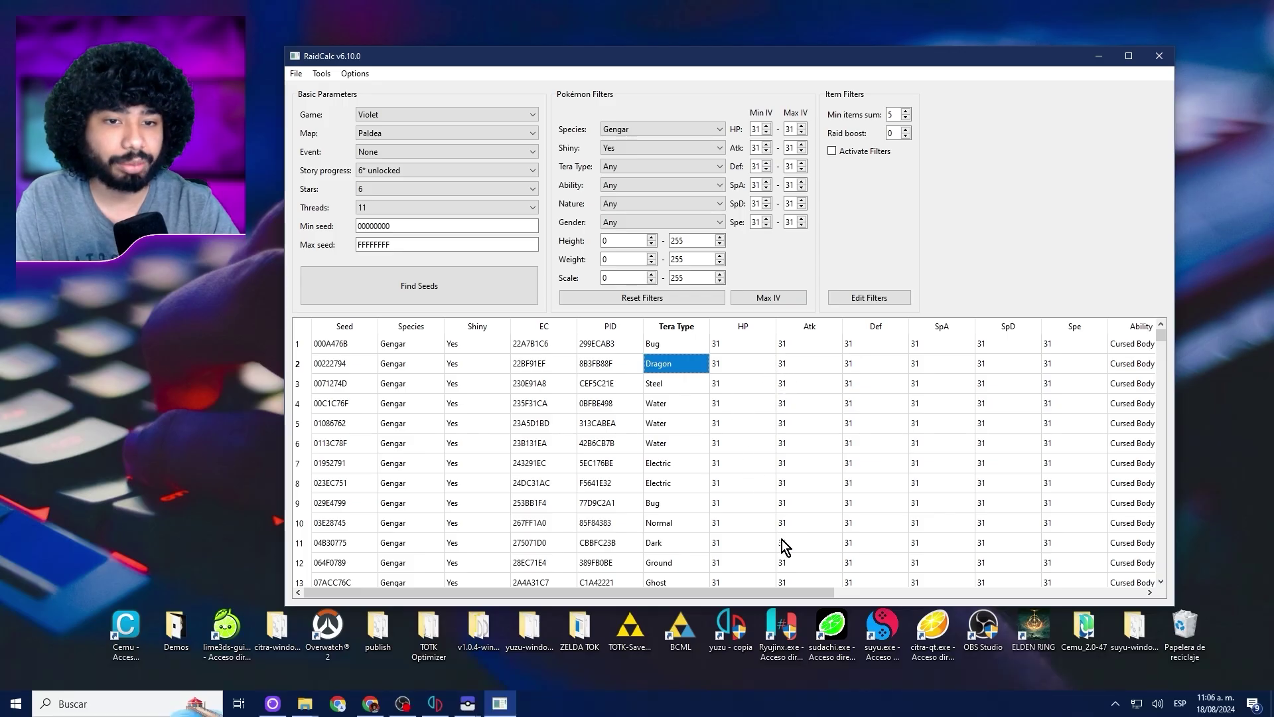
left_click_drag(790, 592, 1049, 572)
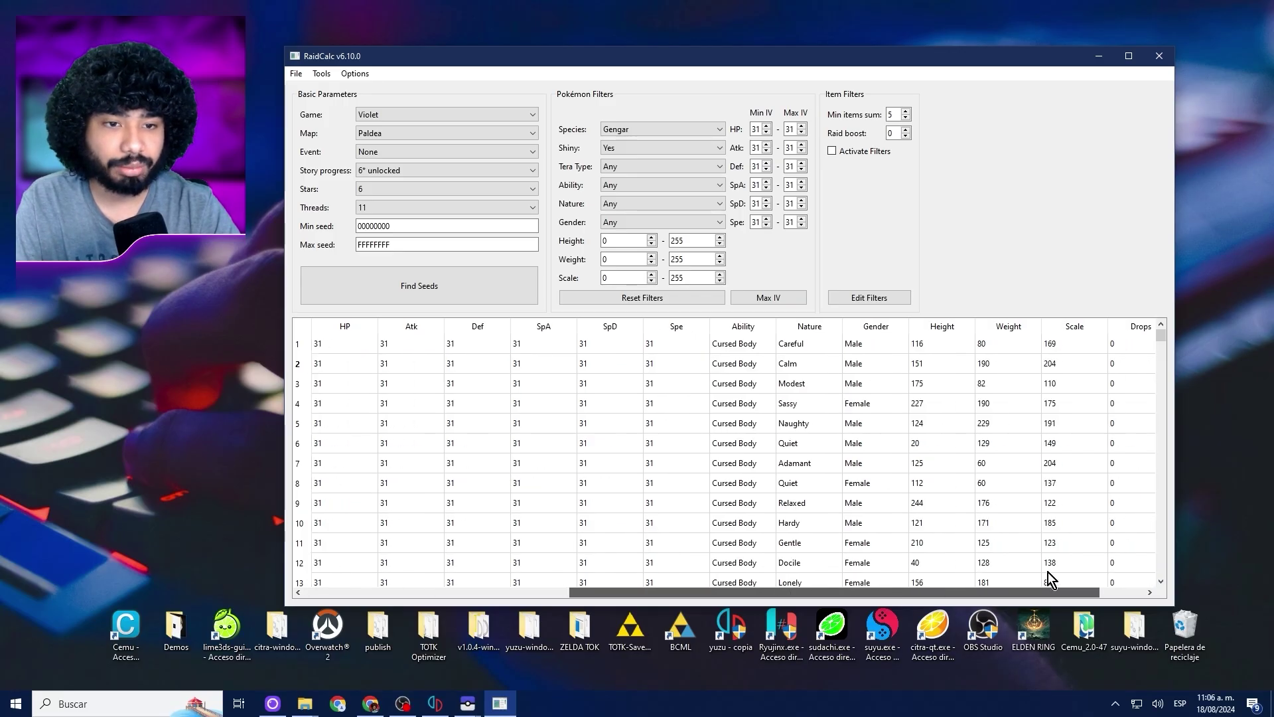
left_click(1111, 363)
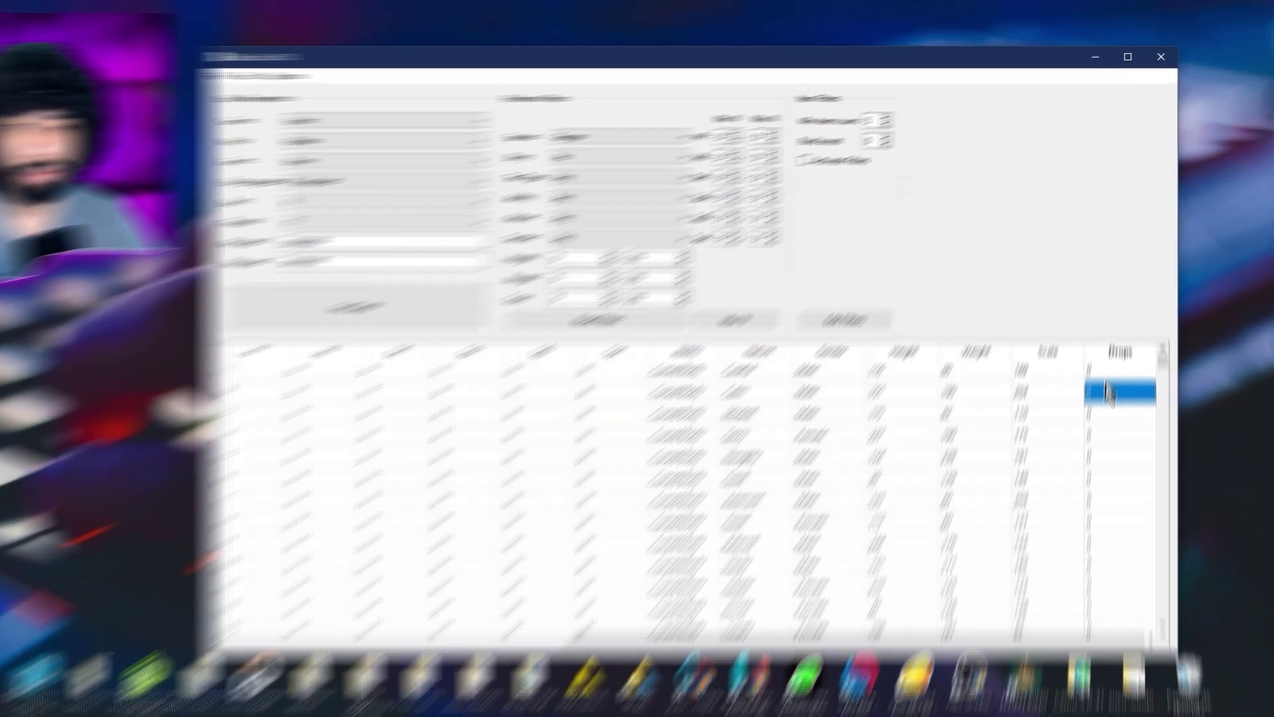
left_click(1024, 391)
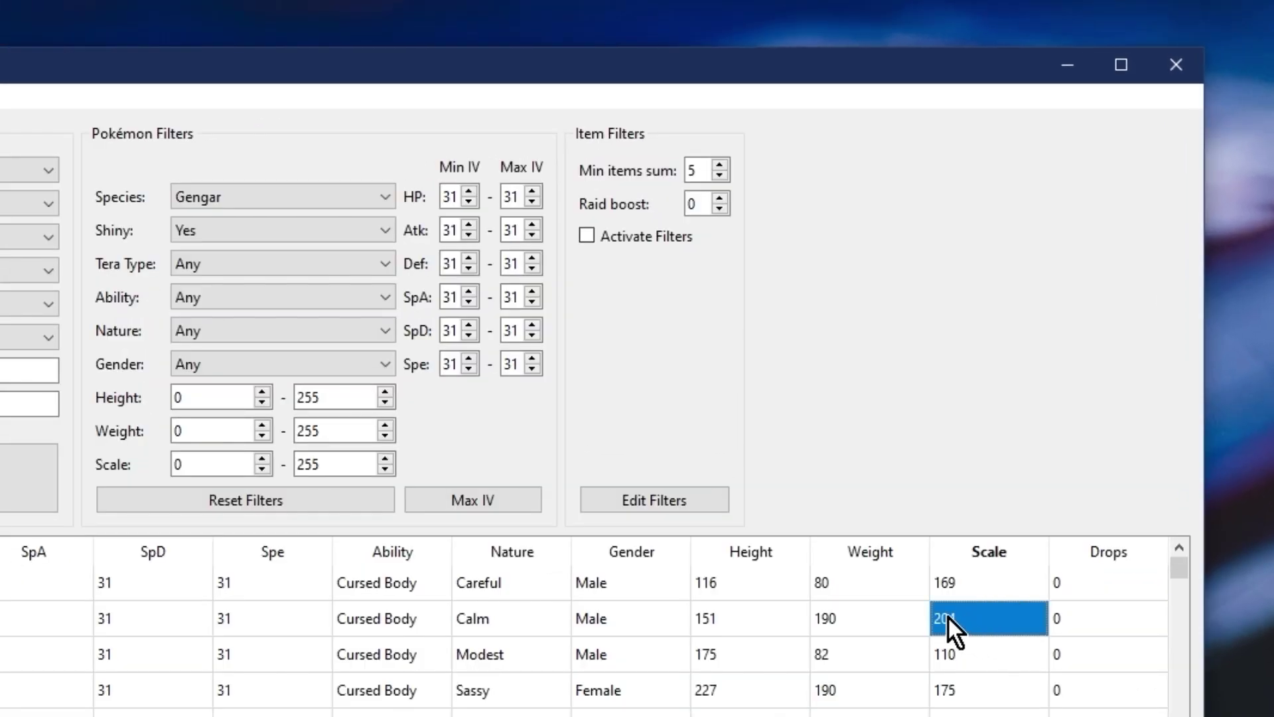
double_click(990, 620)
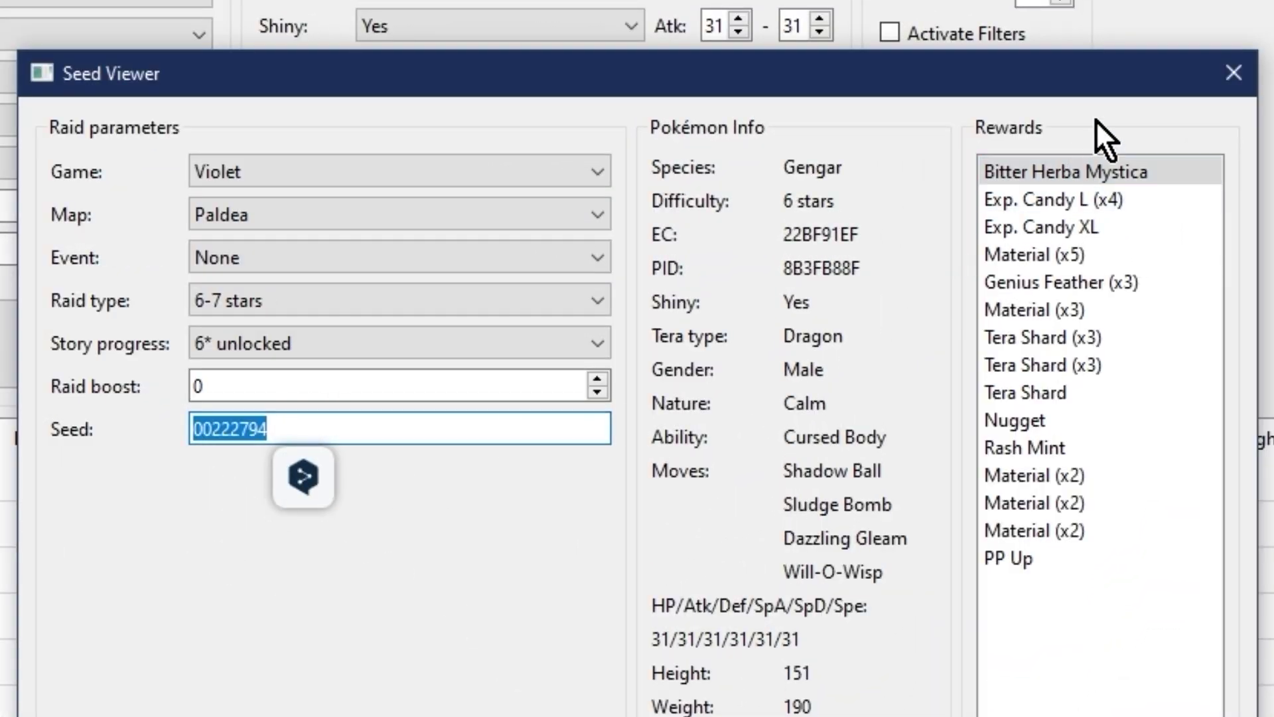
- Close the Seed Viewer for 00222794 and the RaidCalc main window
left_click(1233, 73)
left_click(1158, 58)
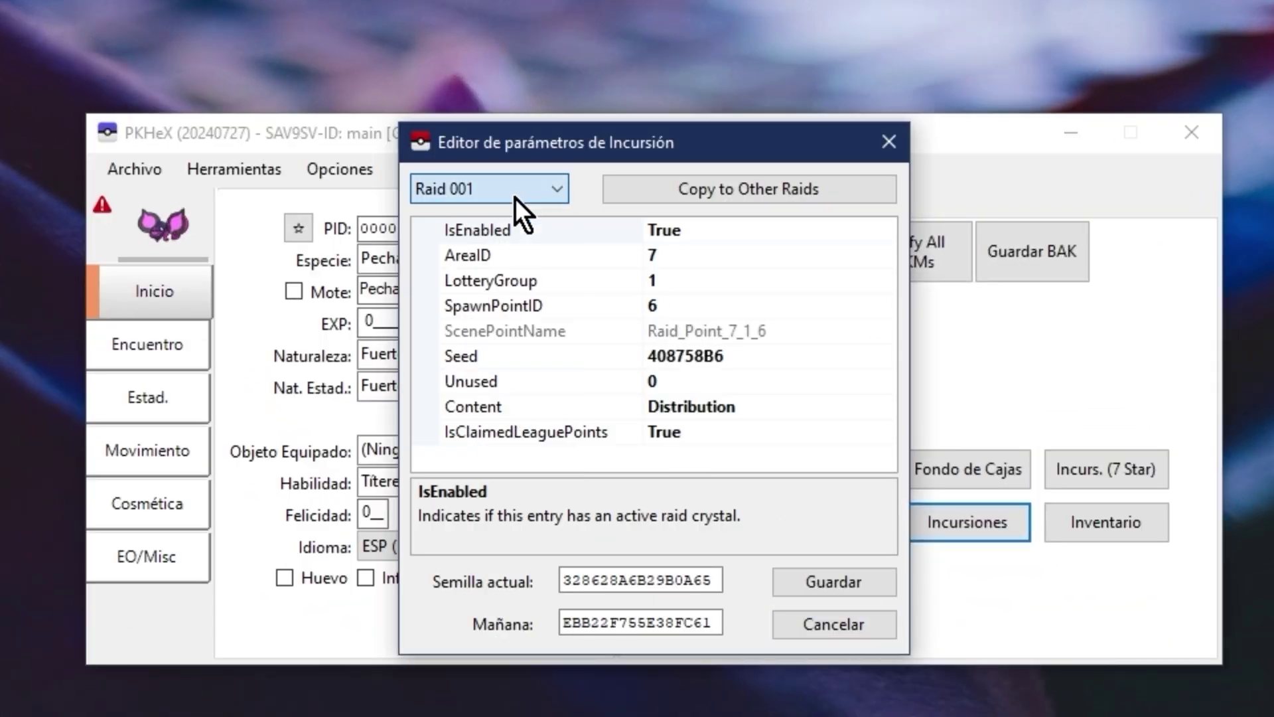
- Paste 00222794 as Raid 001's seed in place of 408758B6 and keep the change
left_click(759, 355)
key("BackSpace")
type("00222794")
left_click(830, 584)
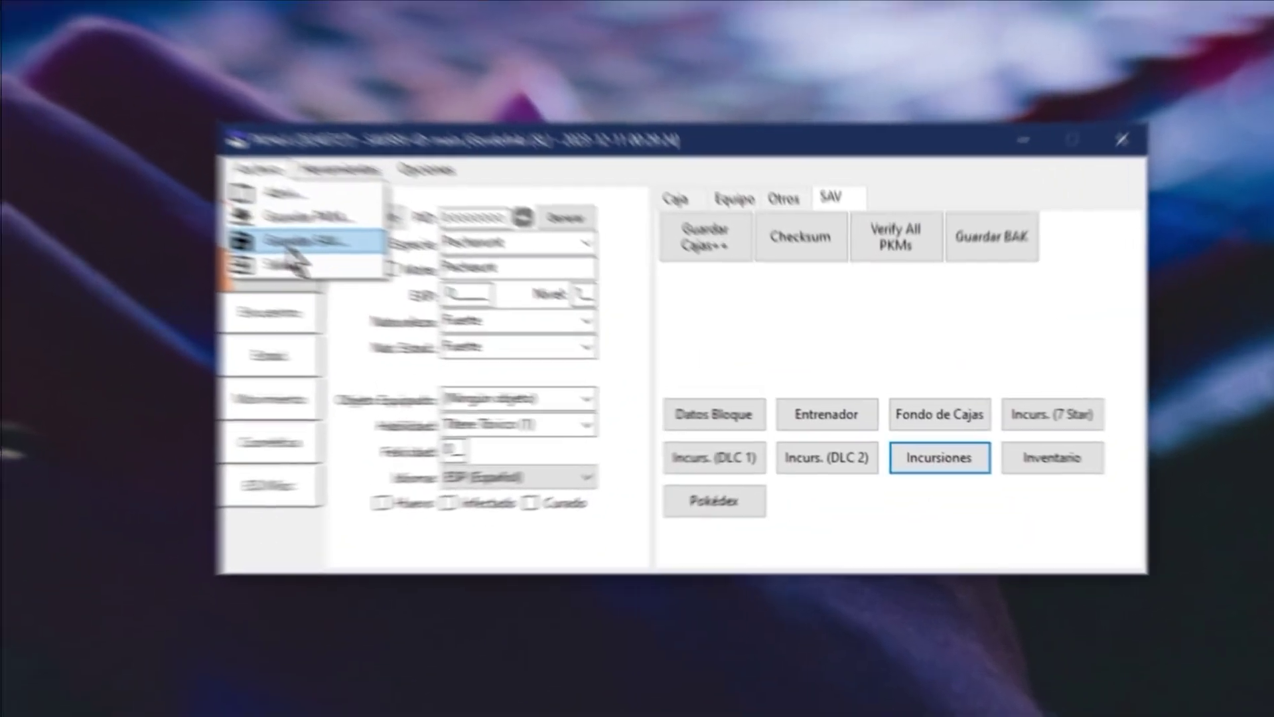
- Save the edited save file as main, confirming the overwrite
left_click(276, 241)
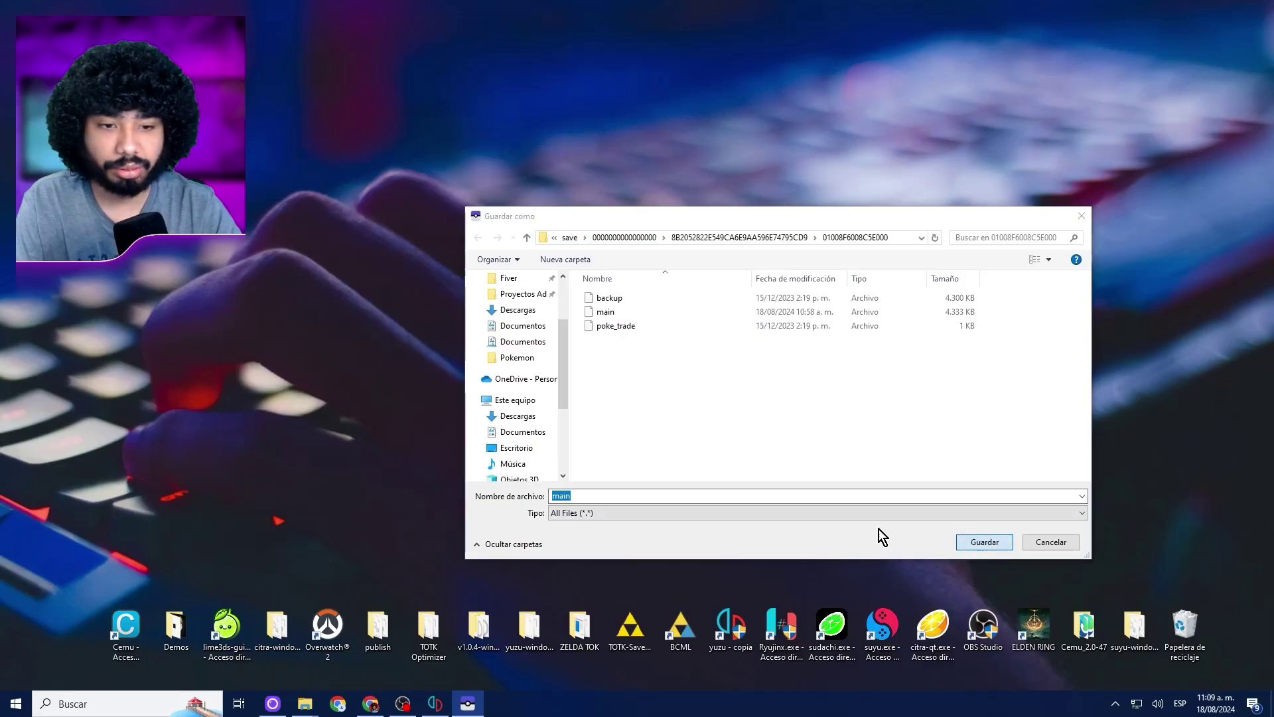
left_click(673, 357)
left_click(738, 411)
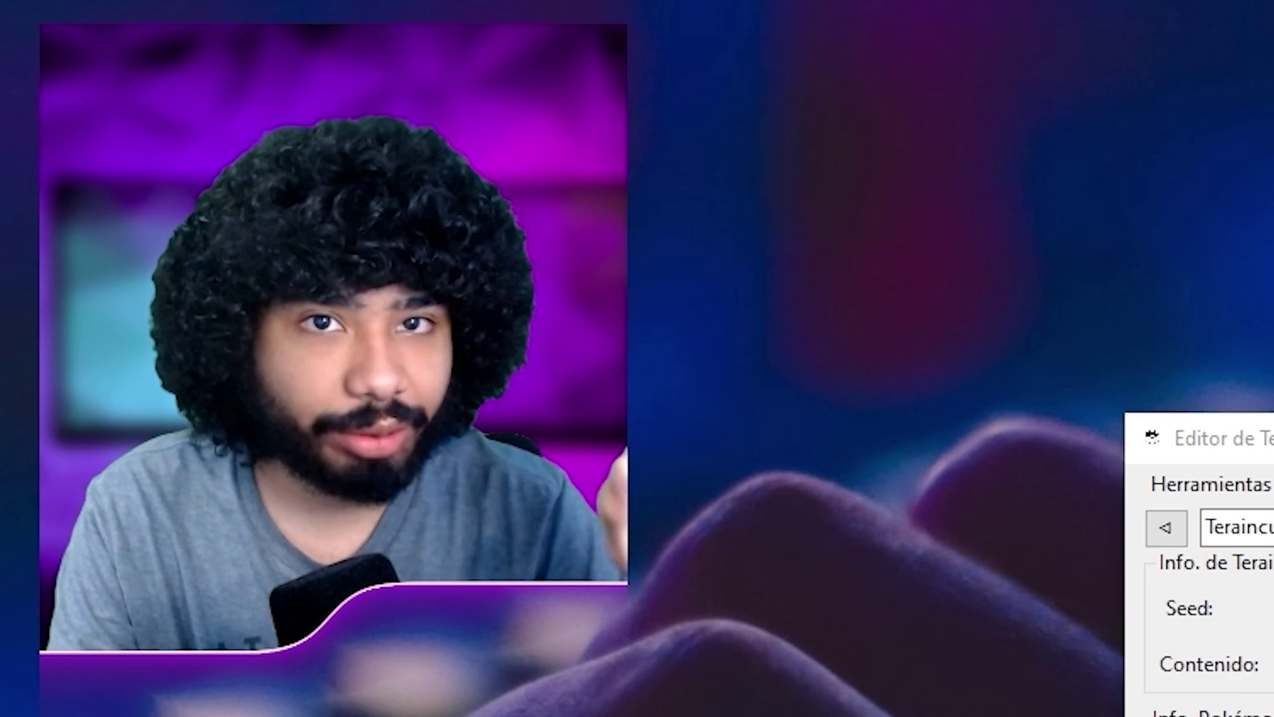
- Check the next raid in the Tera raid editor, then close the editor
left_click(1238, 528)
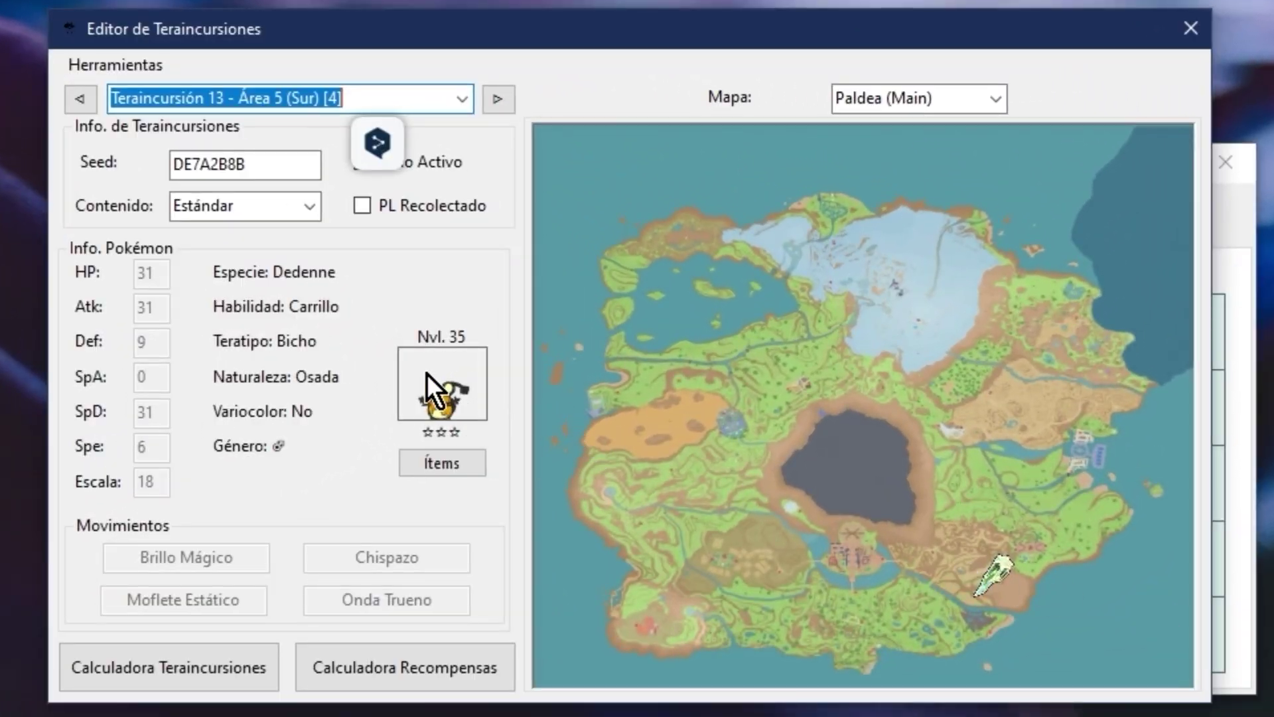
left_click(85, 98)
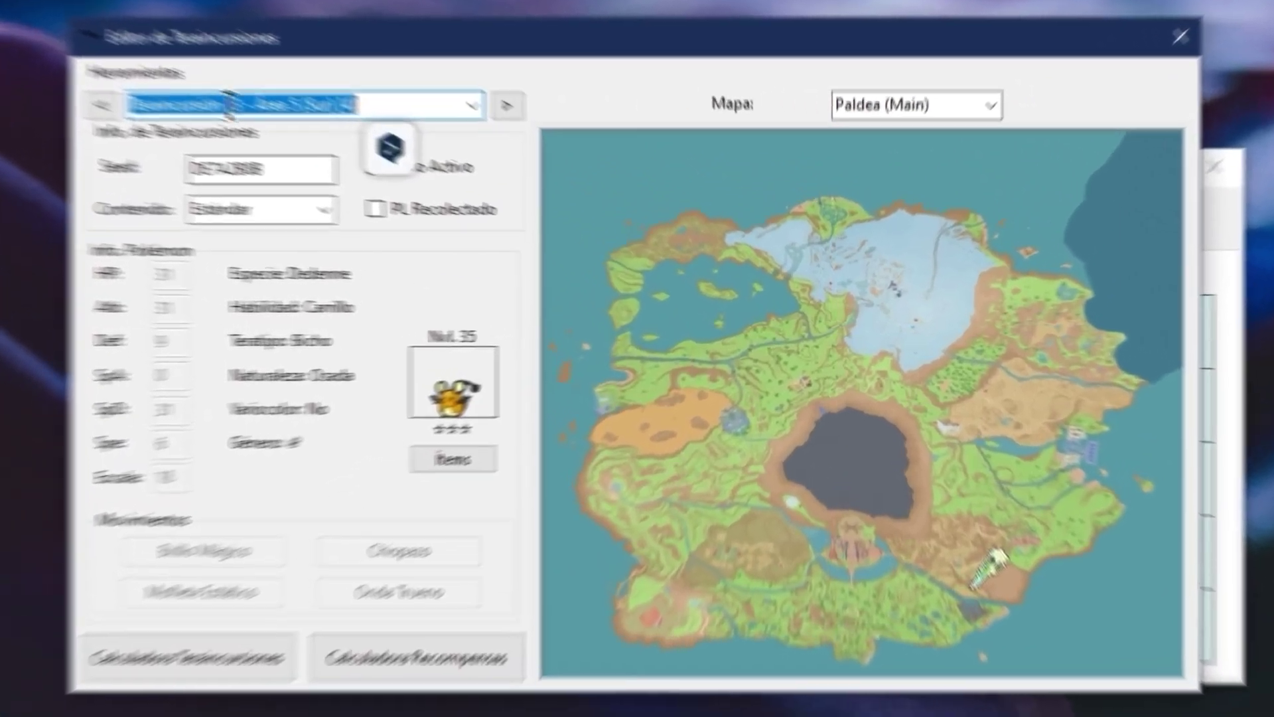
left_click(525, 212)
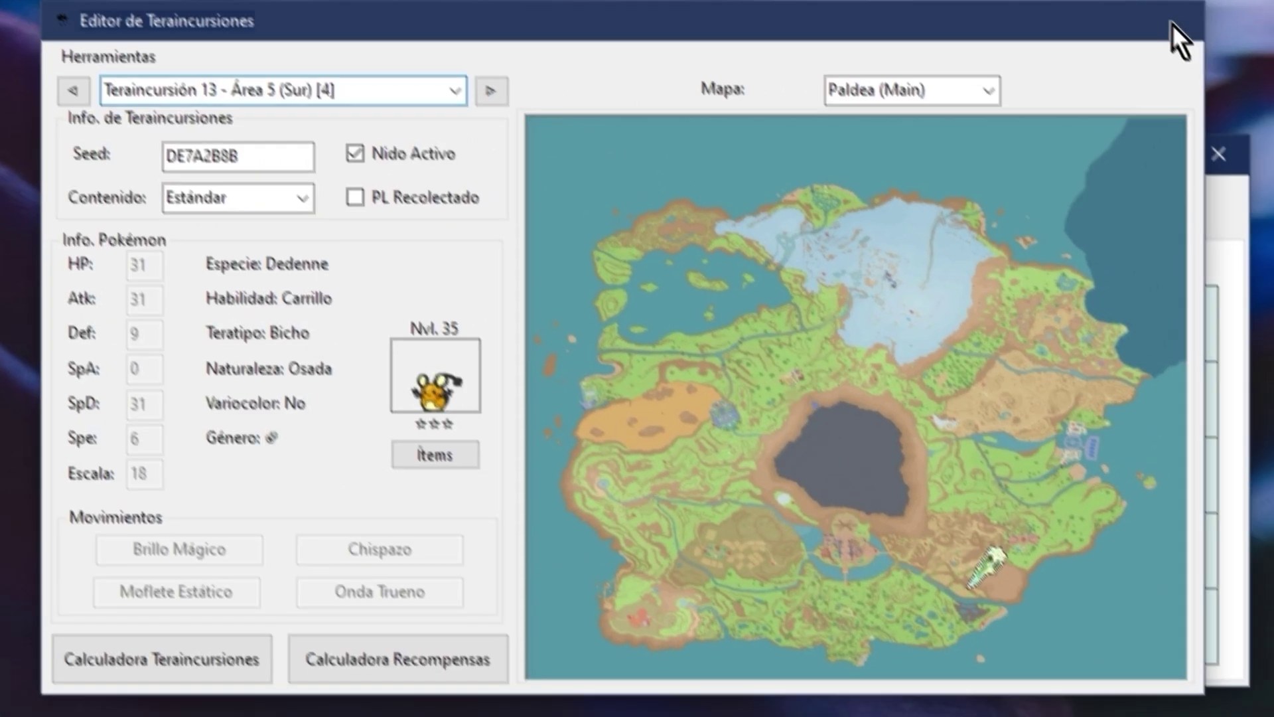
left_click(1190, 29)
- Open Incursiones on Raid 013 and paste 00222794 over seed DE7A2B8B
left_click(816, 171)
left_click(949, 490)
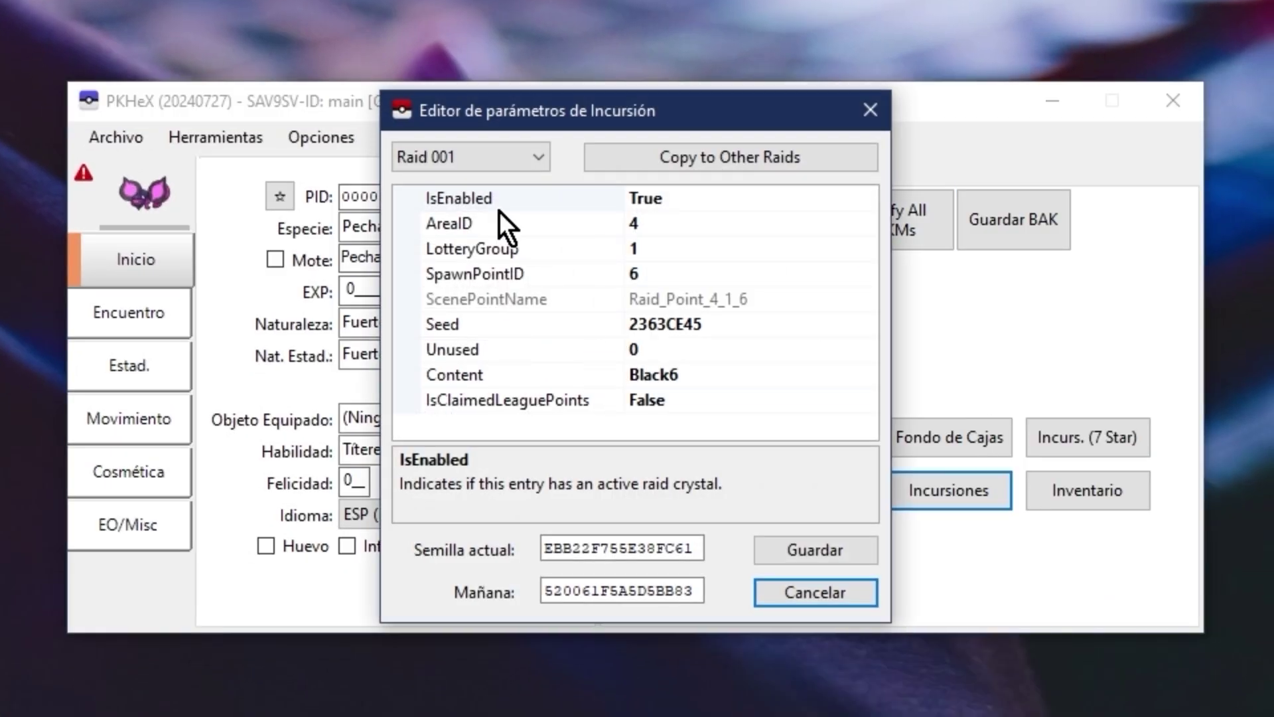
left_click(471, 157)
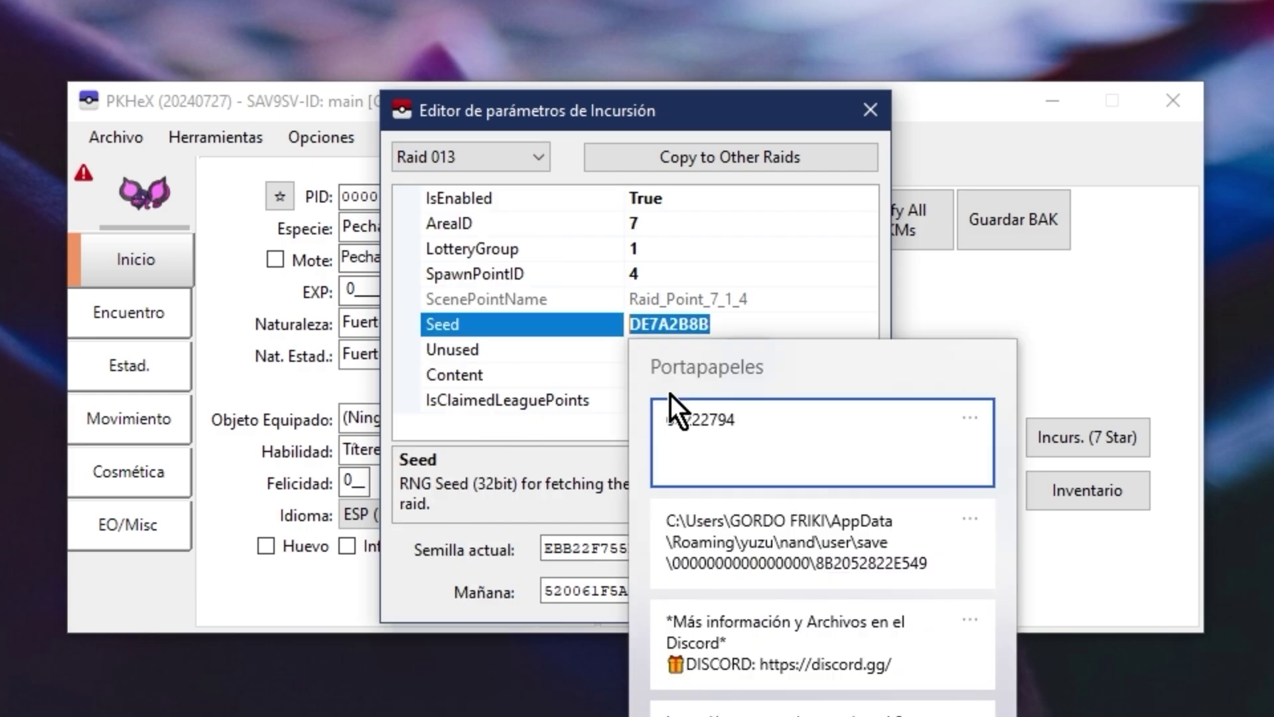
left_click(742, 469)
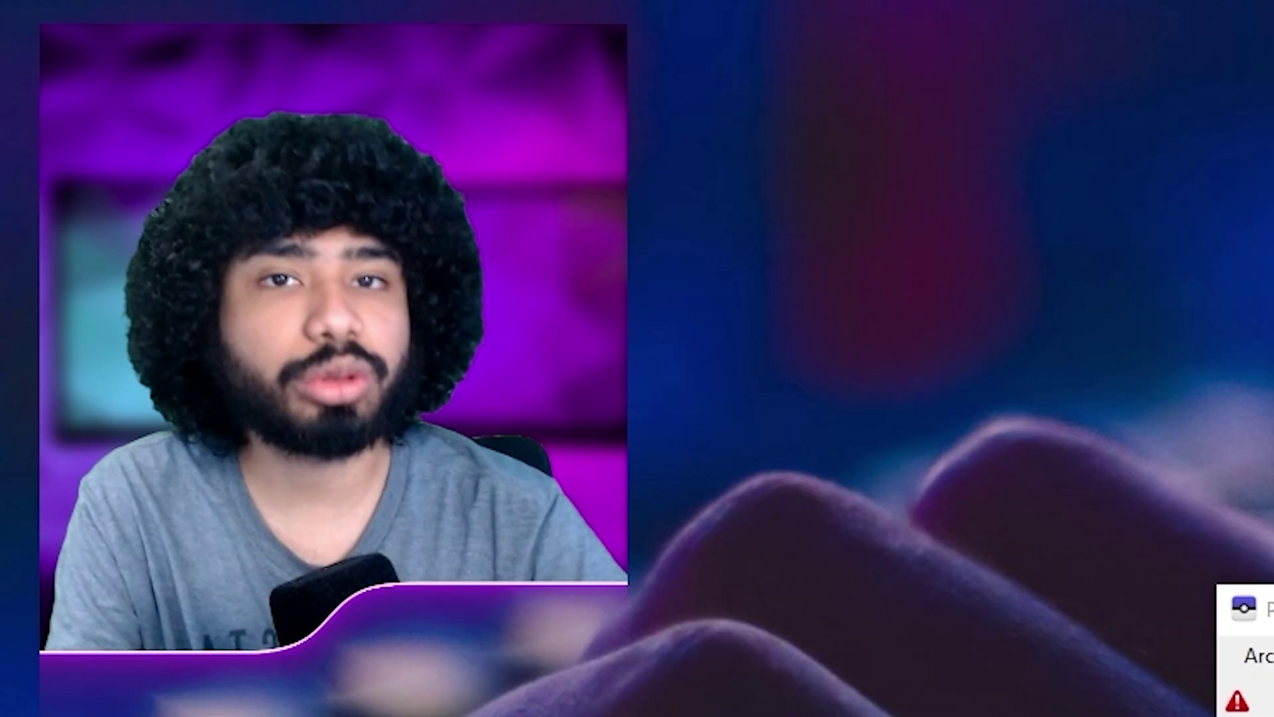